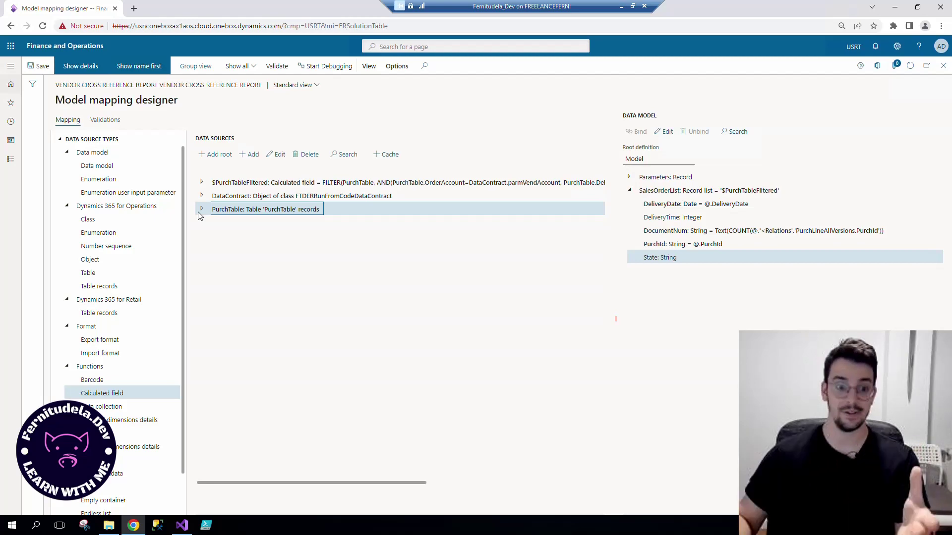
Step: Review the PurchTable fields, including the DocumentState approval status field
{"action": "left_click", "coordinate": [198, 211]}
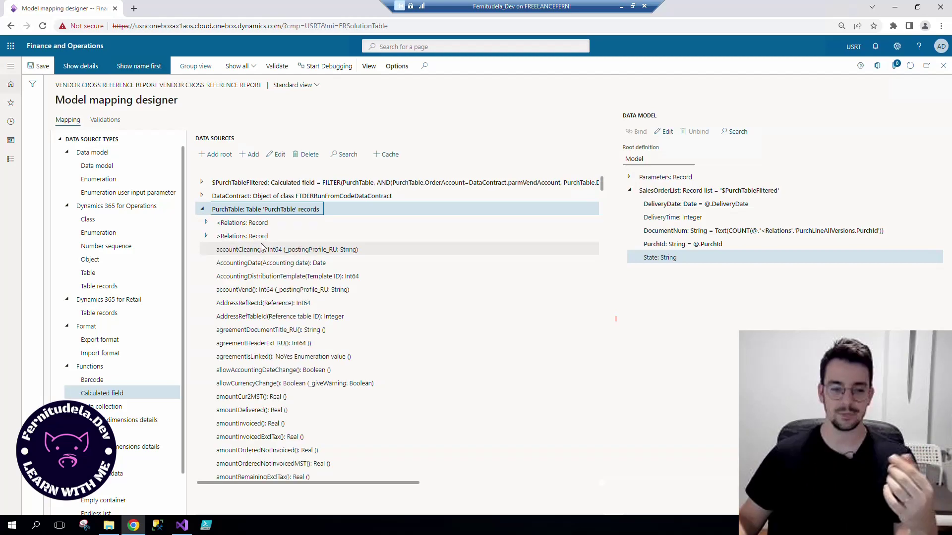
{"action": "scroll", "coordinate": [261, 247], "scroll_direction": "down", "scroll_amount": 20}
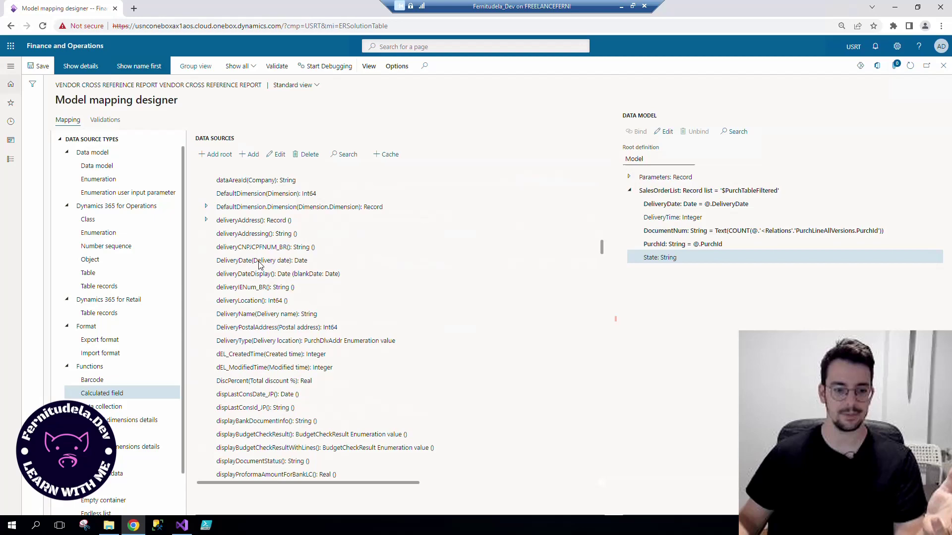
{"action": "scroll", "coordinate": [259, 265], "scroll_direction": "down", "scroll_amount": 5}
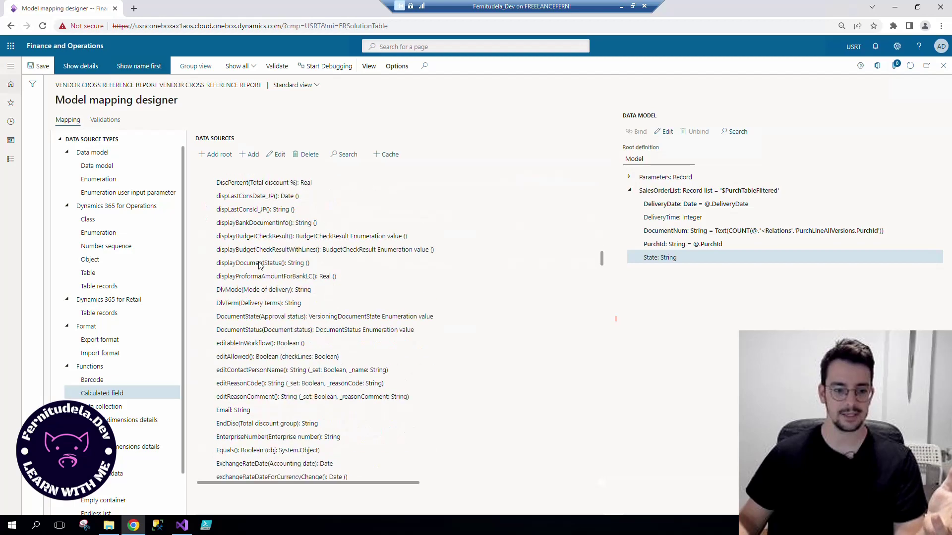
{"action": "left_click", "coordinate": [253, 316]}
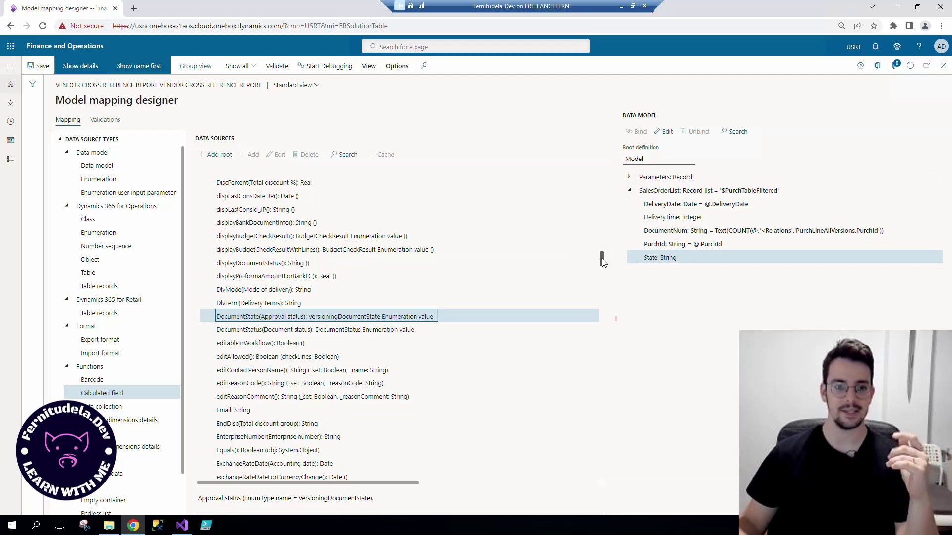
{"action": "left_click_drag", "start_coordinate": [603, 262], "coordinate": [603, 181]}
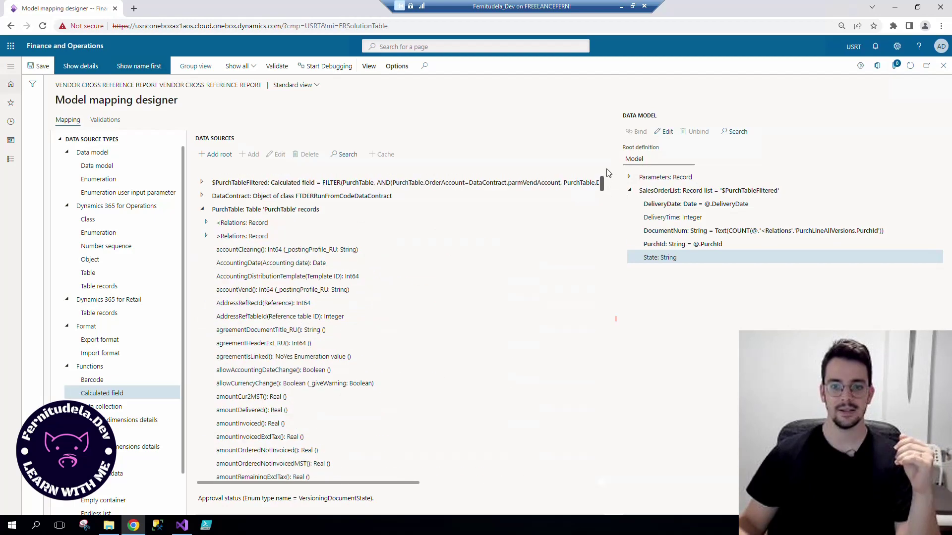
{"action": "left_click", "coordinate": [203, 209]}
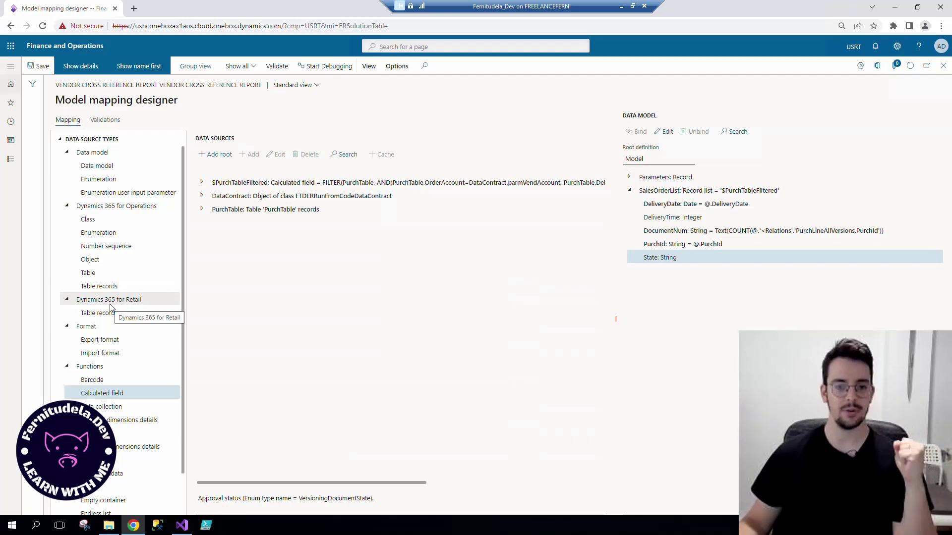
Step: Add a Dynamics 365 for Operations Enumeration root data source named VersioningDocumentState
{"action": "left_click", "coordinate": [110, 237]}
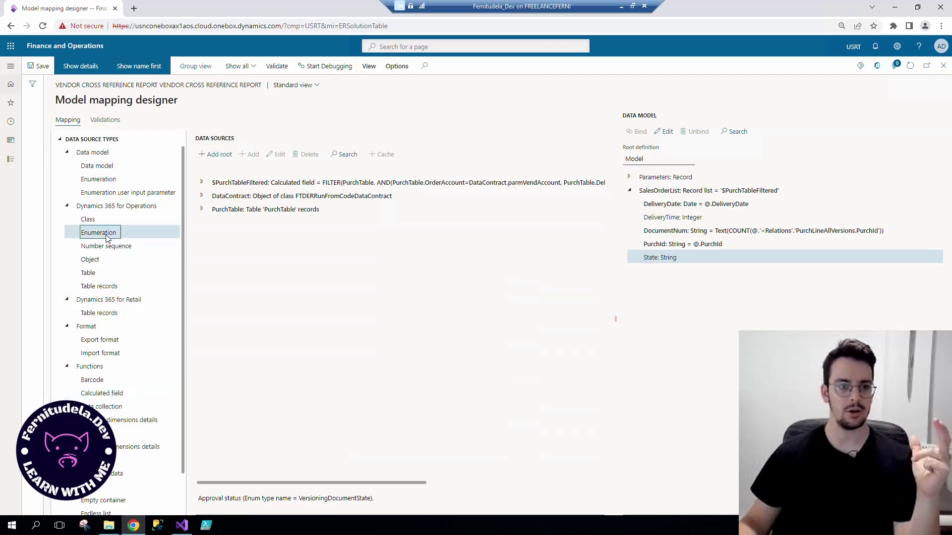
{"action": "left_click", "coordinate": [97, 206]}
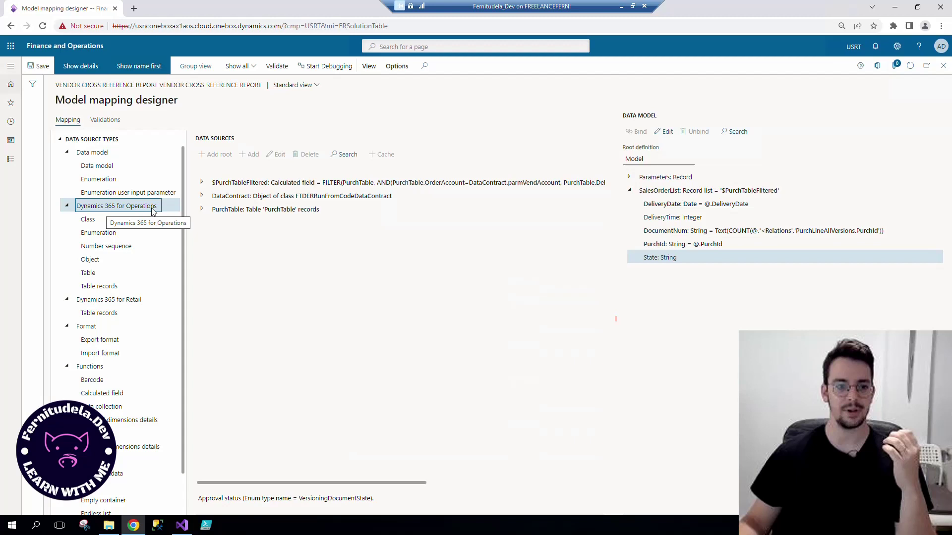
{"action": "left_click", "coordinate": [105, 248]}
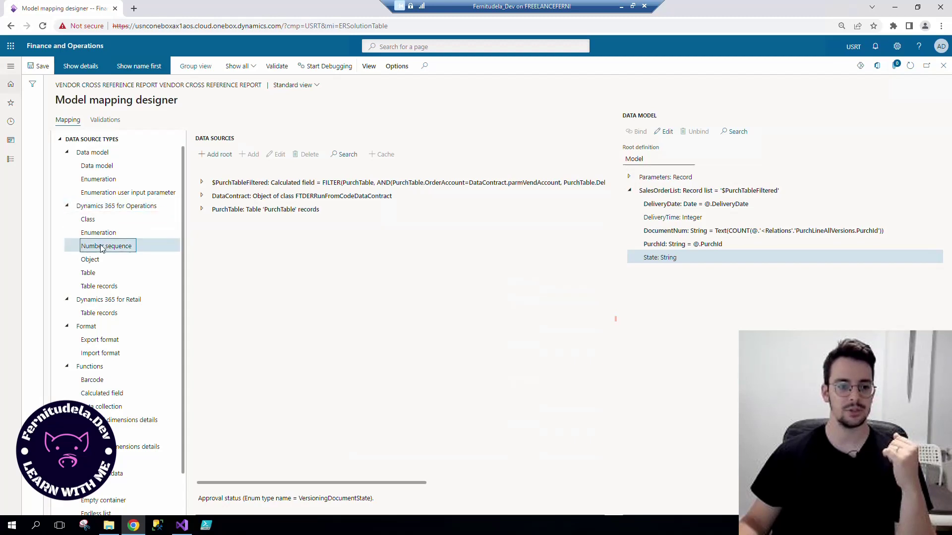
{"action": "left_click", "coordinate": [107, 233]}
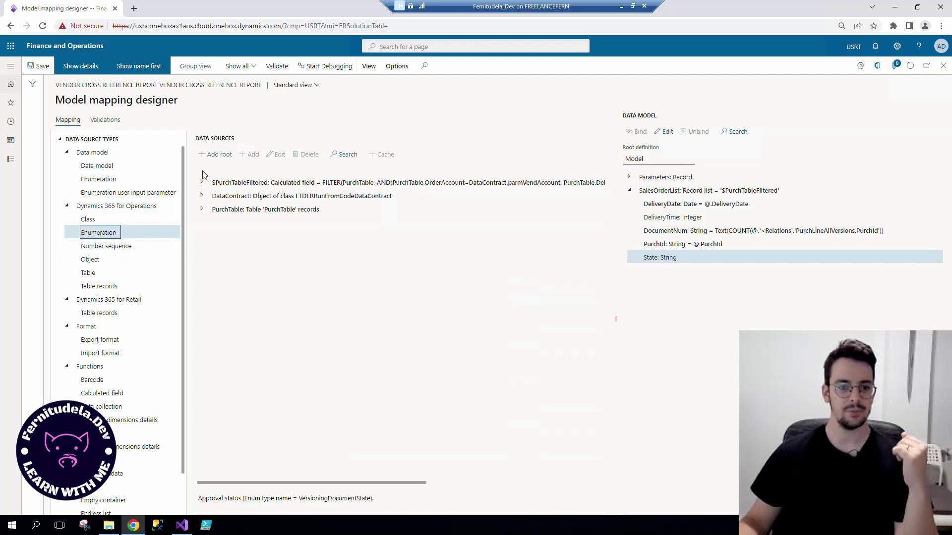
{"action": "left_click", "coordinate": [217, 154]}
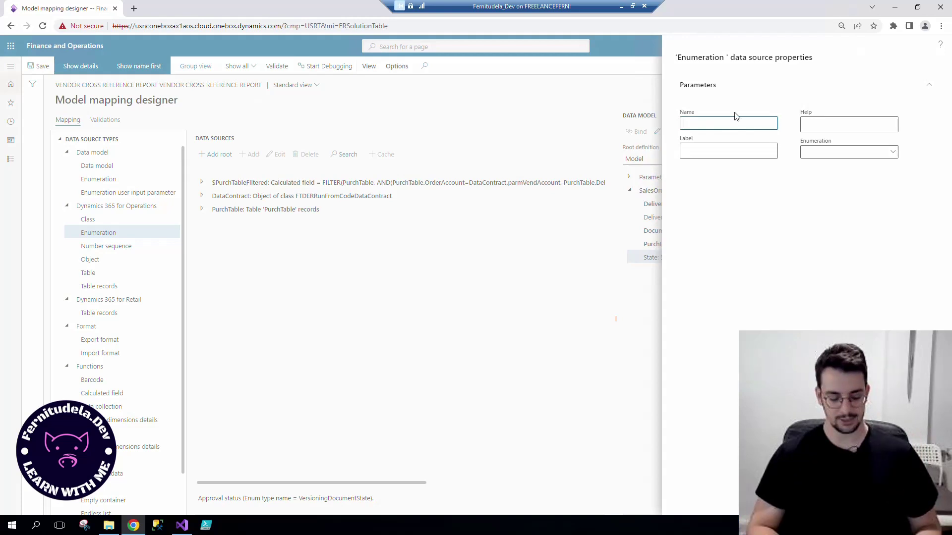
{"action": "type", "text": "Versi"}
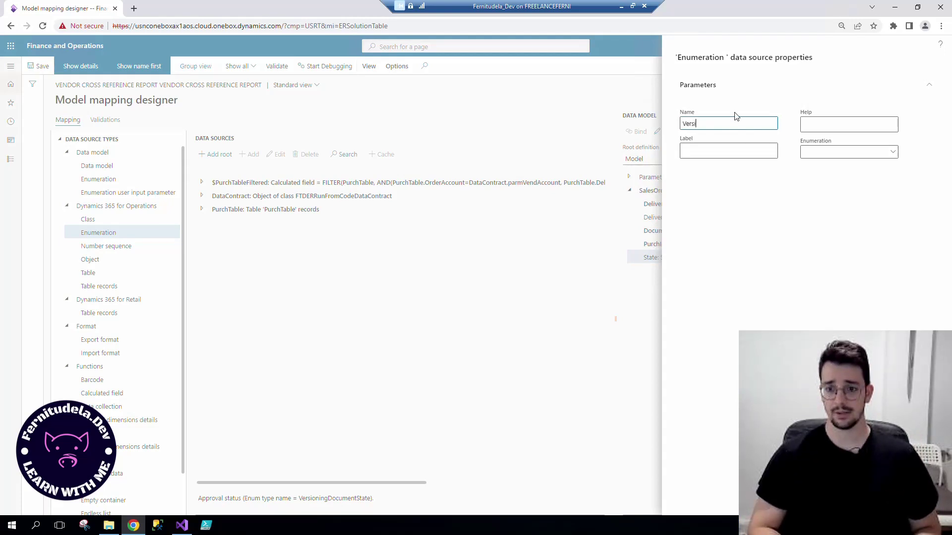
{"action": "type", "text": "oningDocu"}
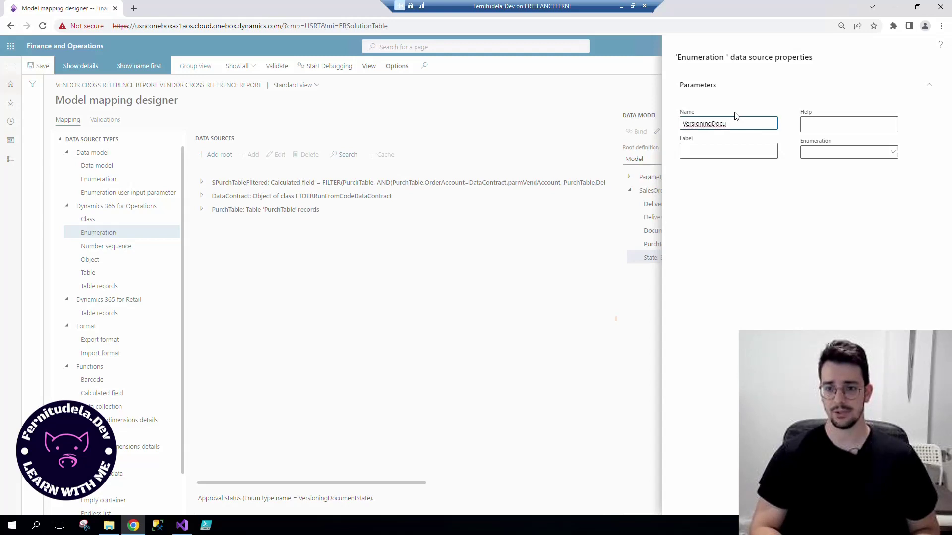
{"action": "type", "text": "ment"}
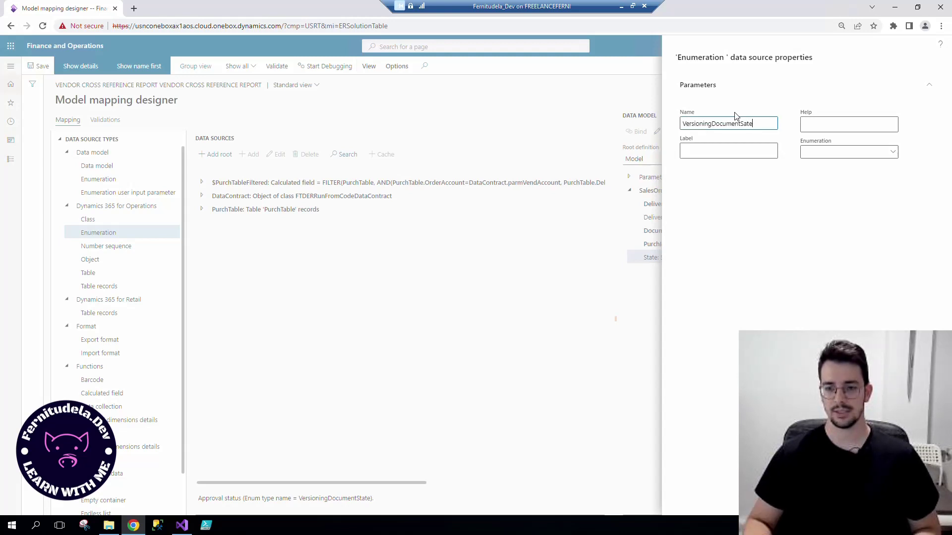
{"action": "type", "text": "State"}
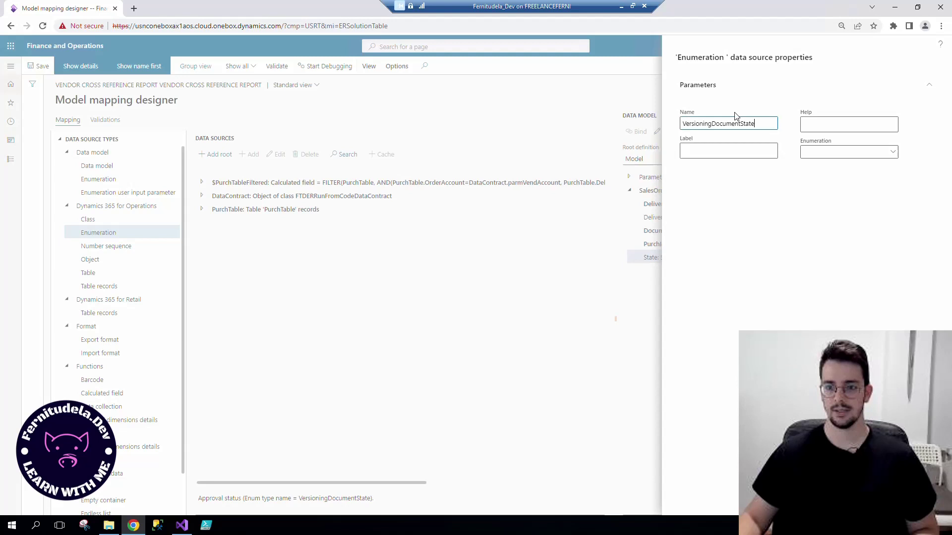
Step: Bind it to the VersioningDocumentState enum, confirm, and expand it to show its values
{"action": "left_click", "coordinate": [833, 151]}
{"action": "left_click", "coordinate": [894, 153]}
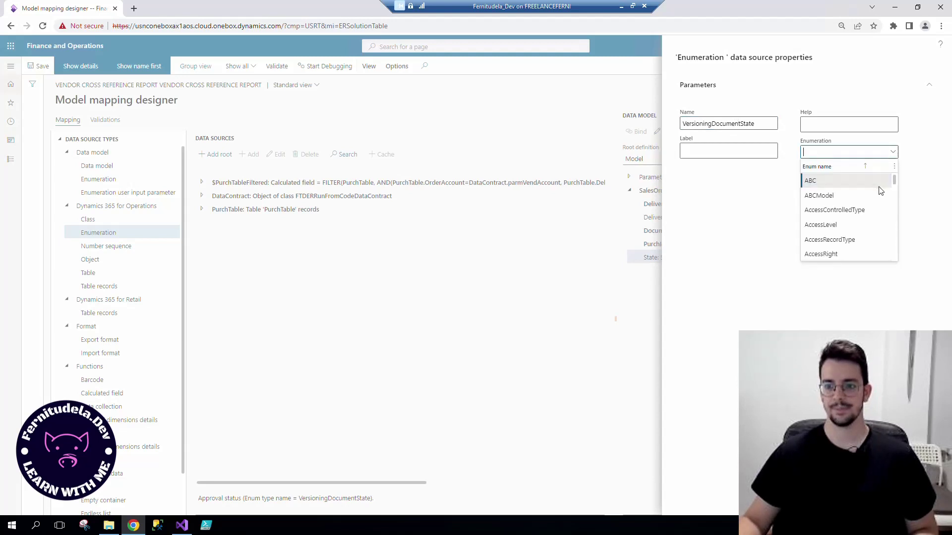
{"action": "type", "text": "Versioning"}
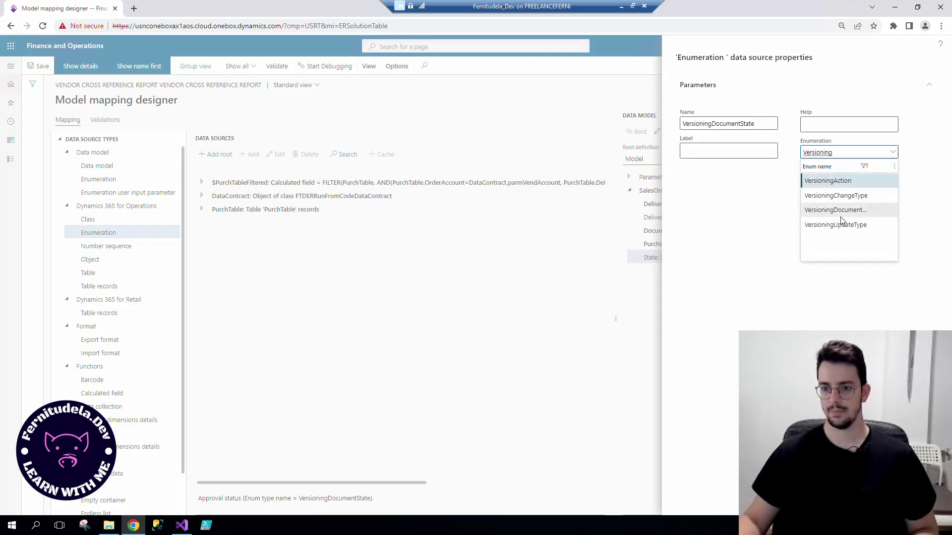
{"action": "left_click", "coordinate": [847, 211]}
{"action": "left_click", "coordinate": [931, 489]}
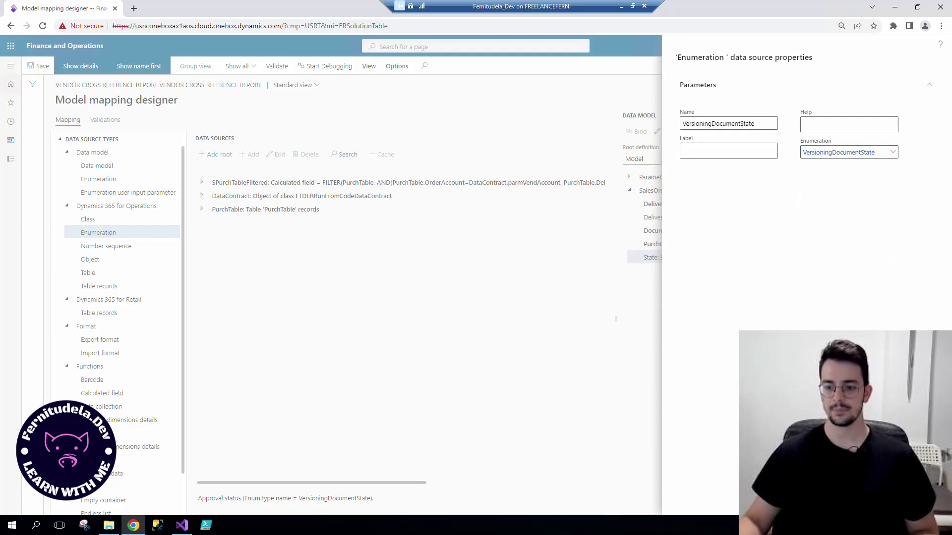
{"action": "left_click", "coordinate": [202, 222]}
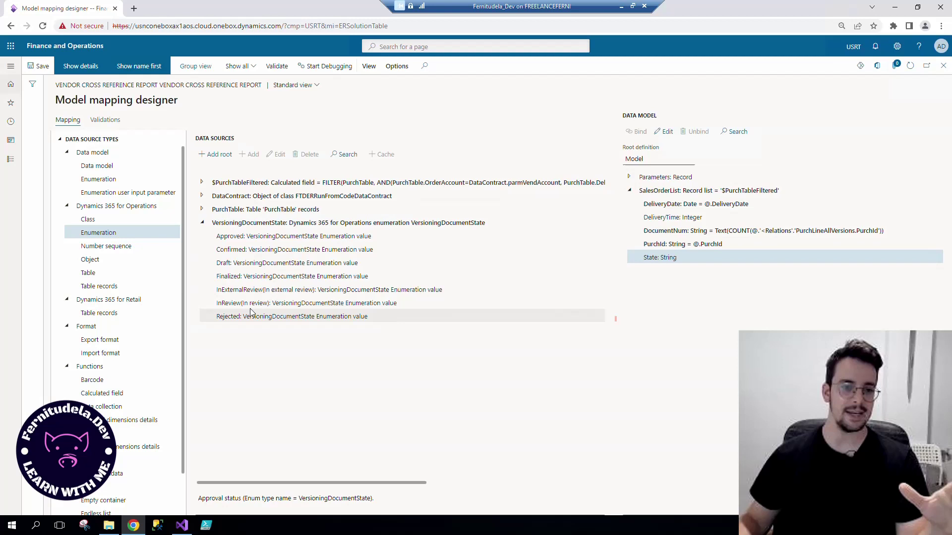
Step: Add a root calculated field named $DocumentStateList and start its formula with LISTOFFIELDS
{"action": "left_click", "coordinate": [228, 155]}
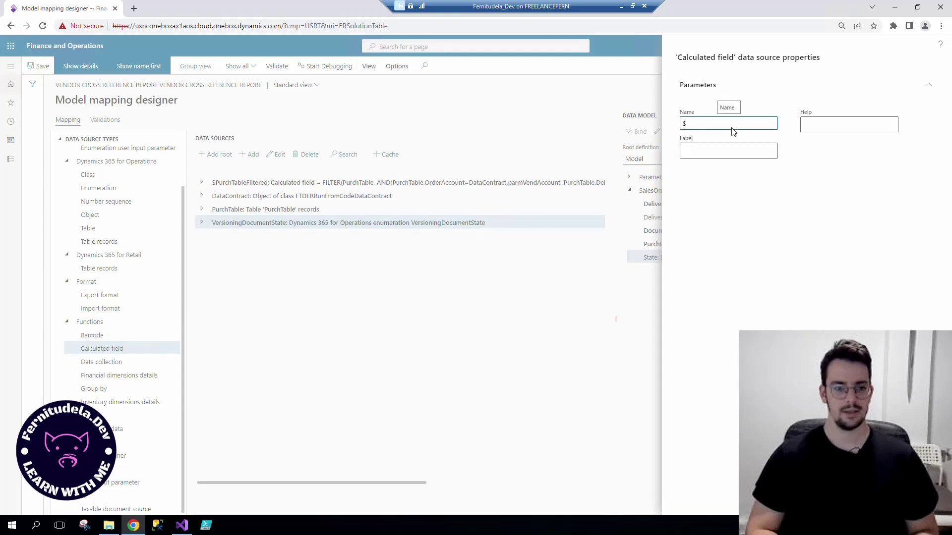
{"action": "type", "text": "$DocumentS"}
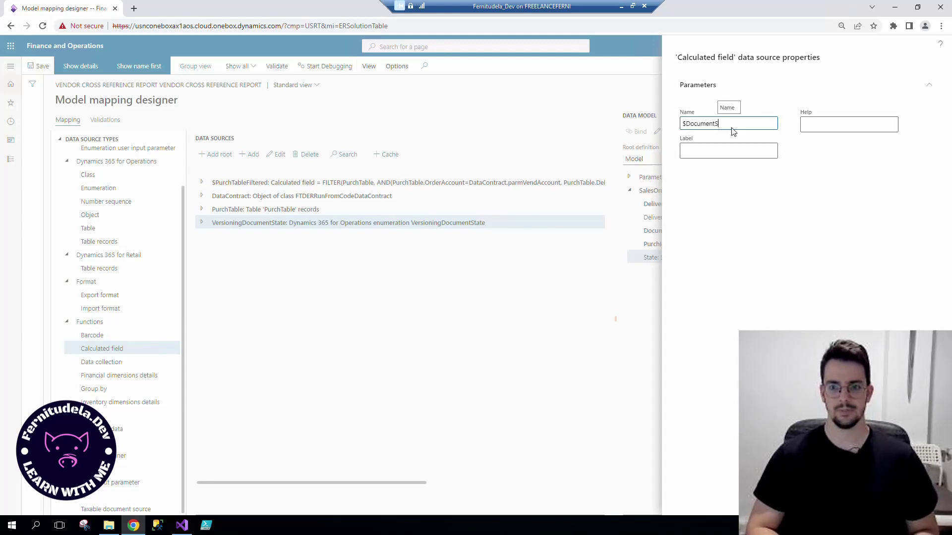
{"action": "type", "text": "tateList"}
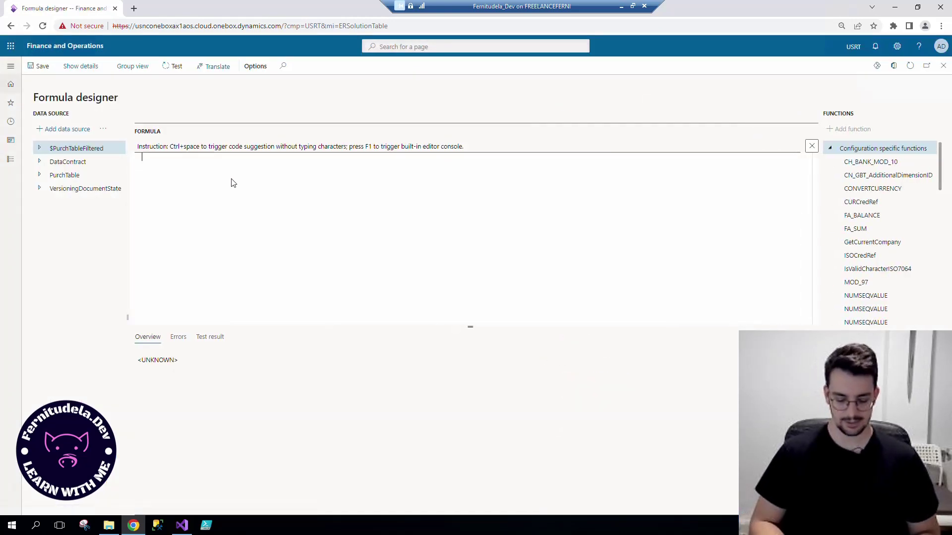
{"action": "type", "text": "Lis"}
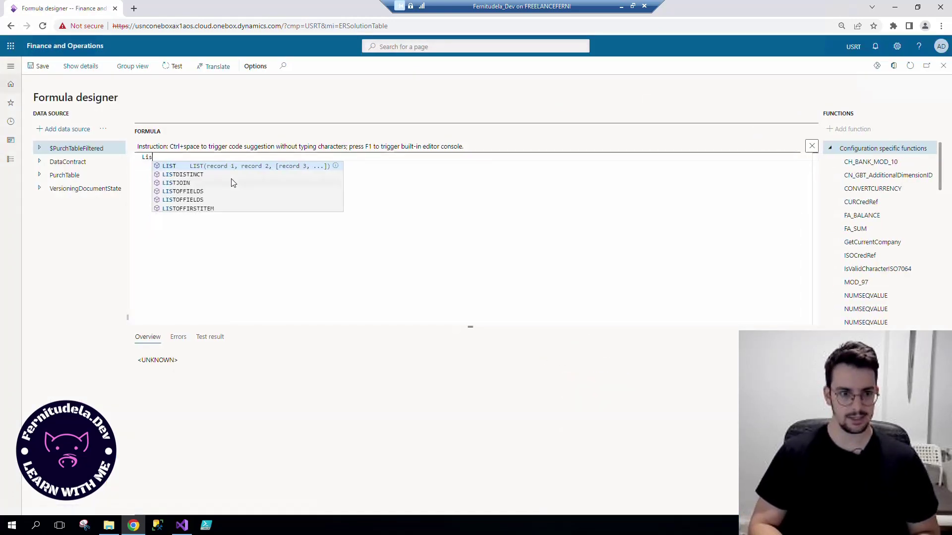
{"action": "left_click", "coordinate": [192, 192]}
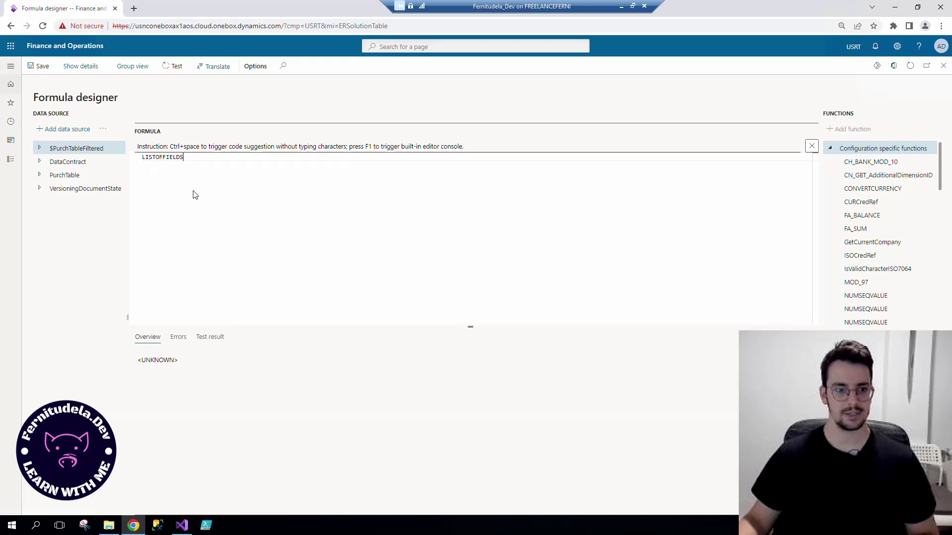
Step: Read the LISTOFFIELDS function description in the Functions list
{"action": "scroll", "coordinate": [873, 270], "scroll_direction": "down", "scroll_amount": 10}
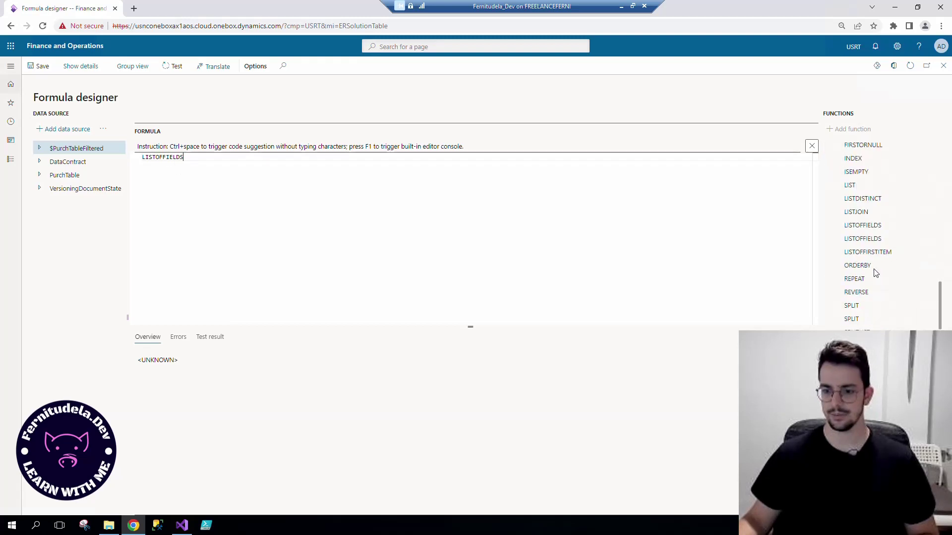
{"action": "scroll", "coordinate": [875, 273], "scroll_direction": "down", "scroll_amount": 5}
{"action": "scroll", "coordinate": [873, 274], "scroll_direction": "up", "scroll_amount": 5}
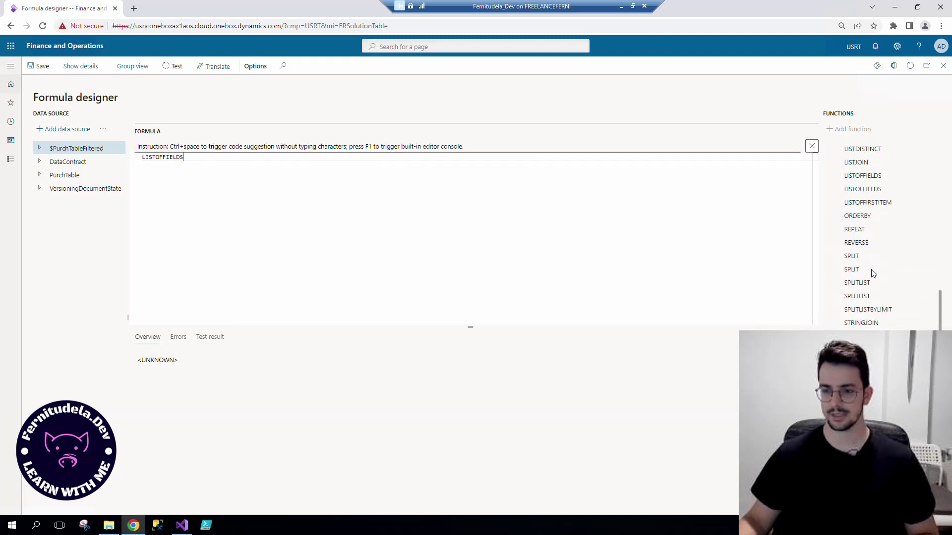
{"action": "scroll", "coordinate": [873, 262], "scroll_direction": "up", "scroll_amount": 2}
{"action": "left_click", "coordinate": [863, 224]}
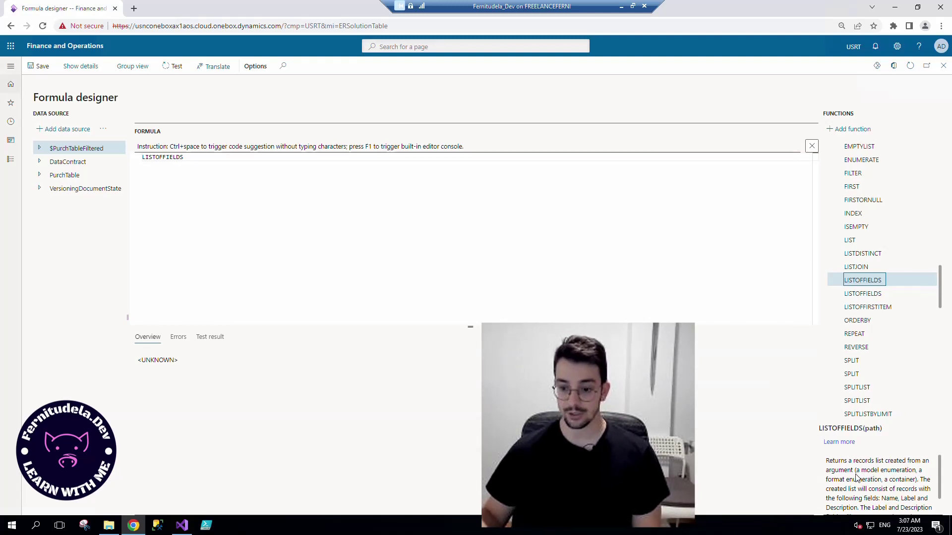
{"action": "left_click", "coordinate": [917, 474]}
{"action": "scroll", "coordinate": [905, 486], "scroll_direction": "down", "scroll_amount": 1}
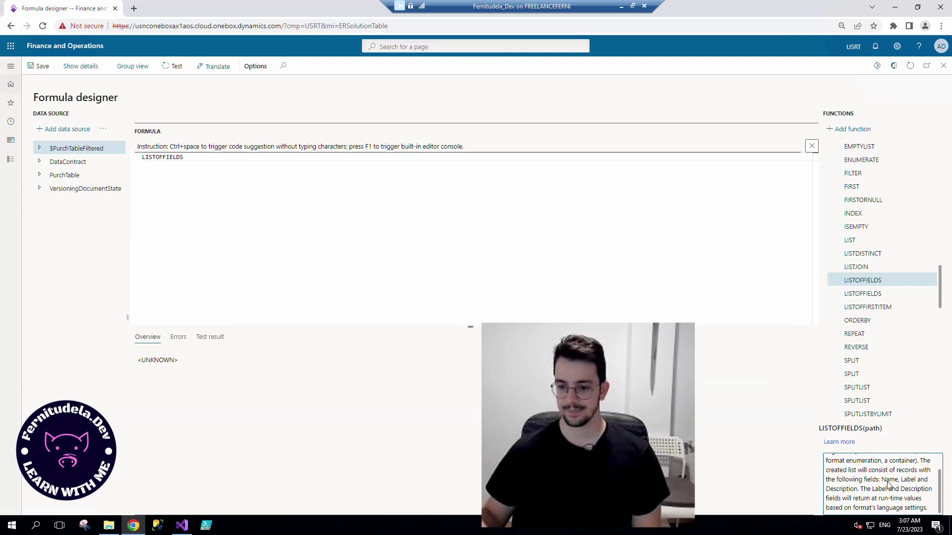
Step: Complete the formula as LISTOFFIELDS(VersioningDocumentState) and save it
{"action": "left_click", "coordinate": [240, 190]}
{"action": "type", "text": "("}
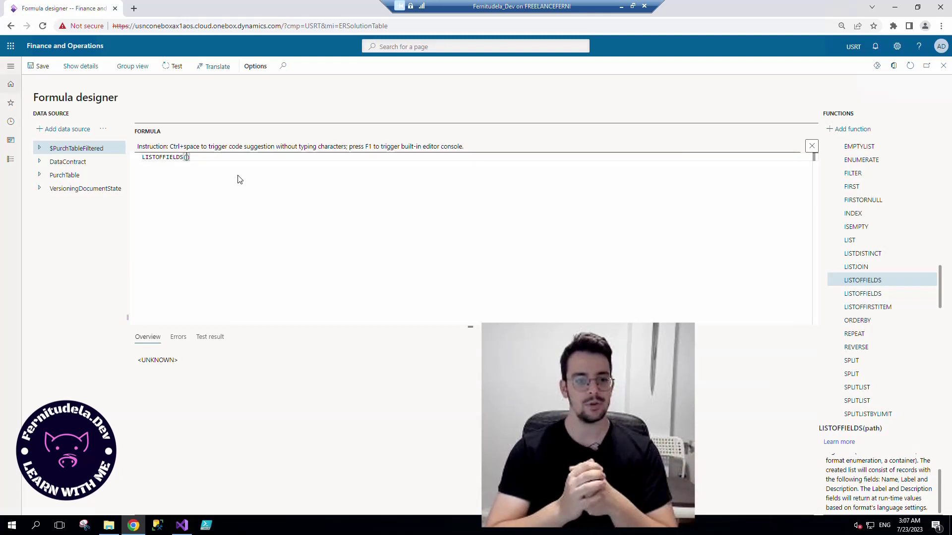
{"action": "left_click", "coordinate": [88, 189]}
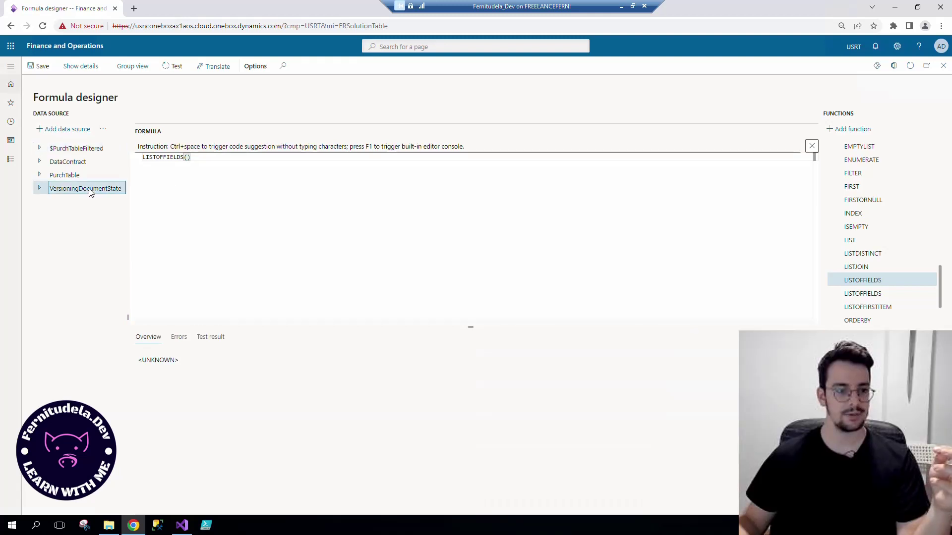
{"action": "left_click", "coordinate": [64, 129]}
{"action": "left_click", "coordinate": [30, 67]}
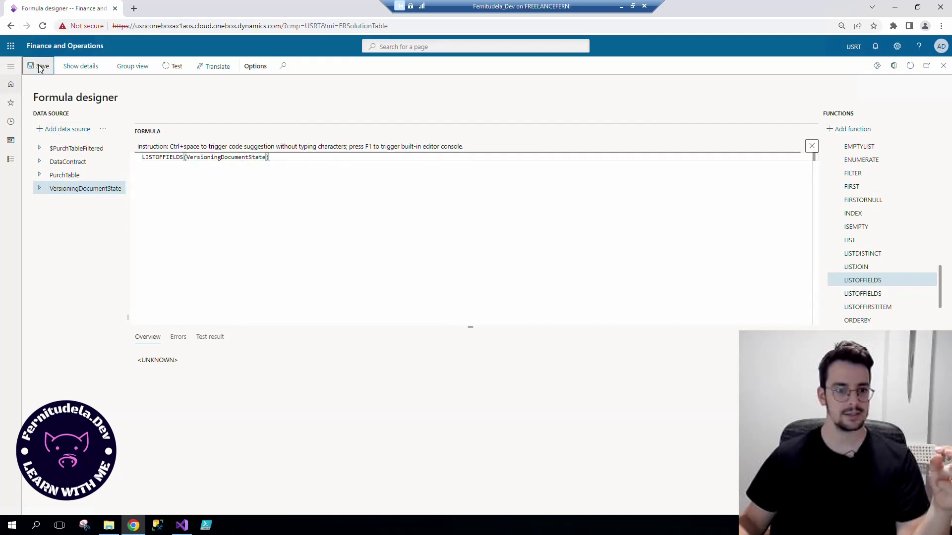
Step: Review $DocumentStateList's Description, IsTranslated, Label and Name fields and the VersioningDocumentState values
{"action": "left_click", "coordinate": [943, 65]}
{"action": "left_click", "coordinate": [615, 319]}
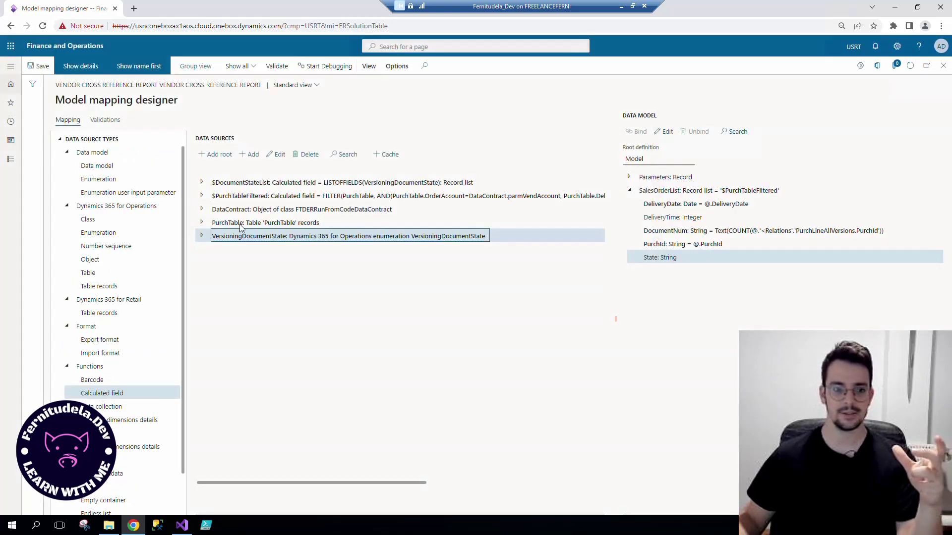
{"action": "left_click", "coordinate": [198, 183]}
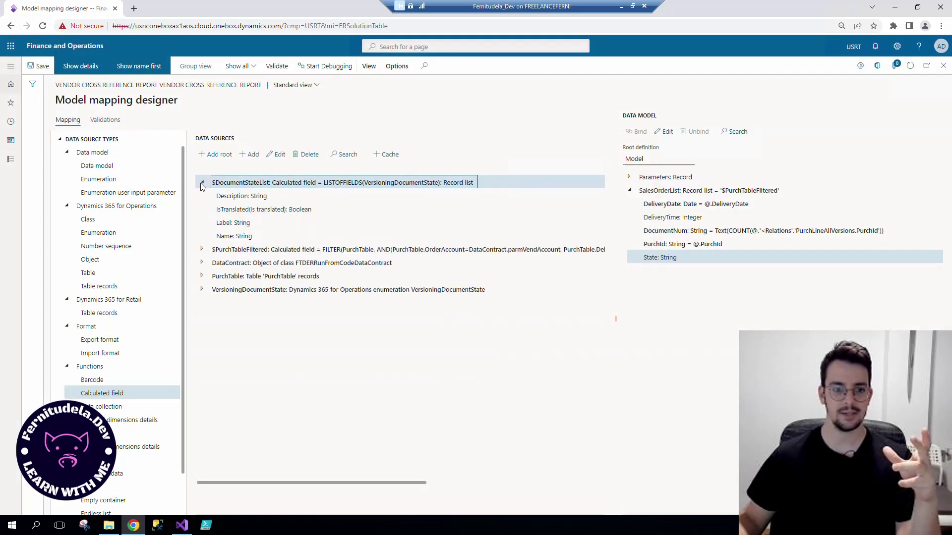
{"action": "left_click", "coordinate": [238, 196]}
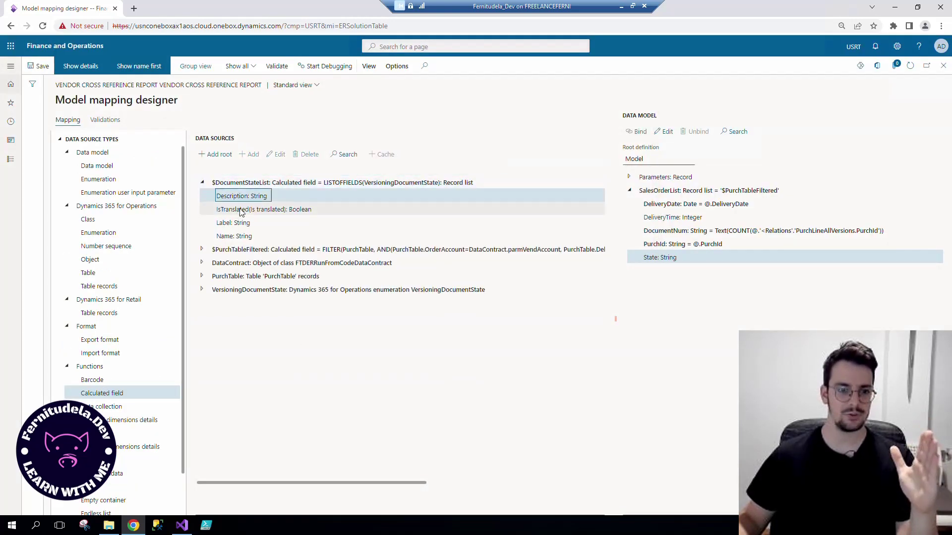
{"action": "left_click", "coordinate": [240, 209]}
{"action": "left_click", "coordinate": [232, 224]}
{"action": "left_click", "coordinate": [241, 236]}
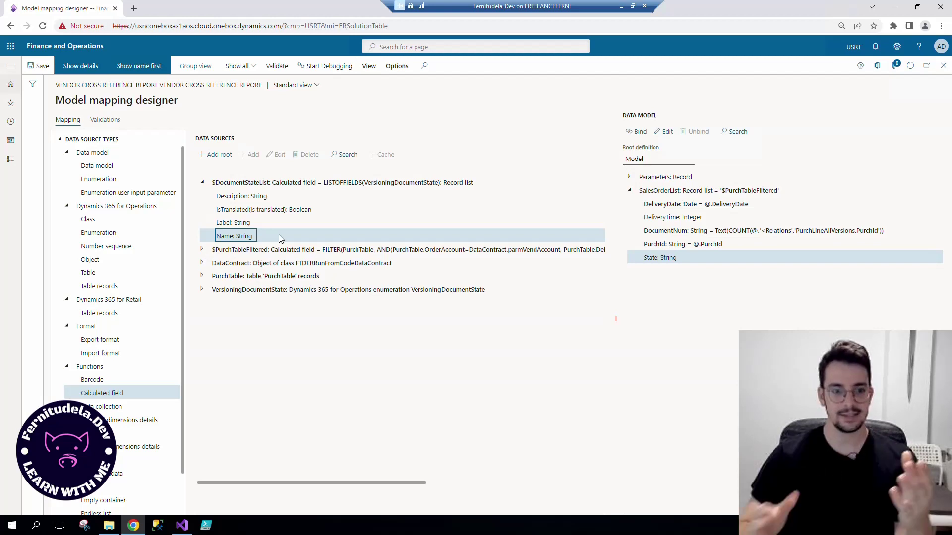
{"action": "left_click", "coordinate": [202, 289]}
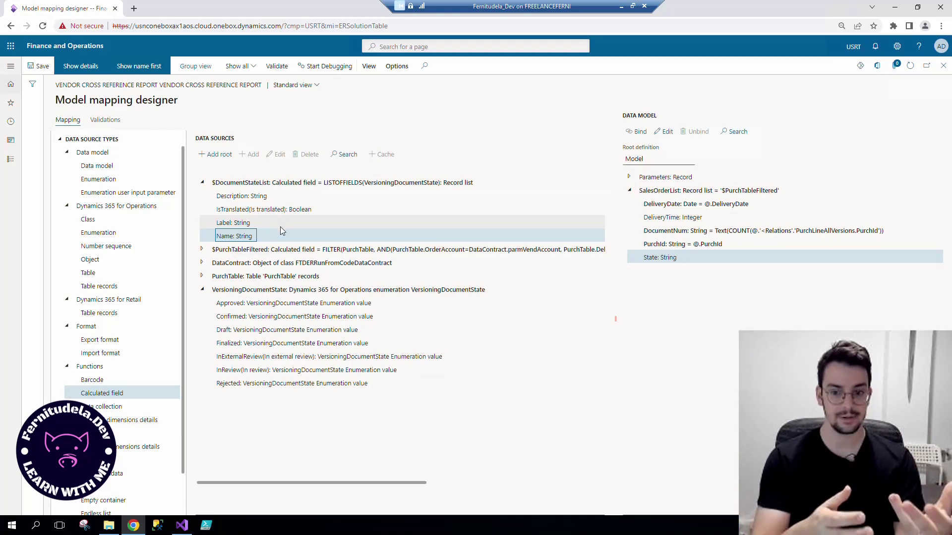
{"action": "left_click", "coordinate": [201, 276]}
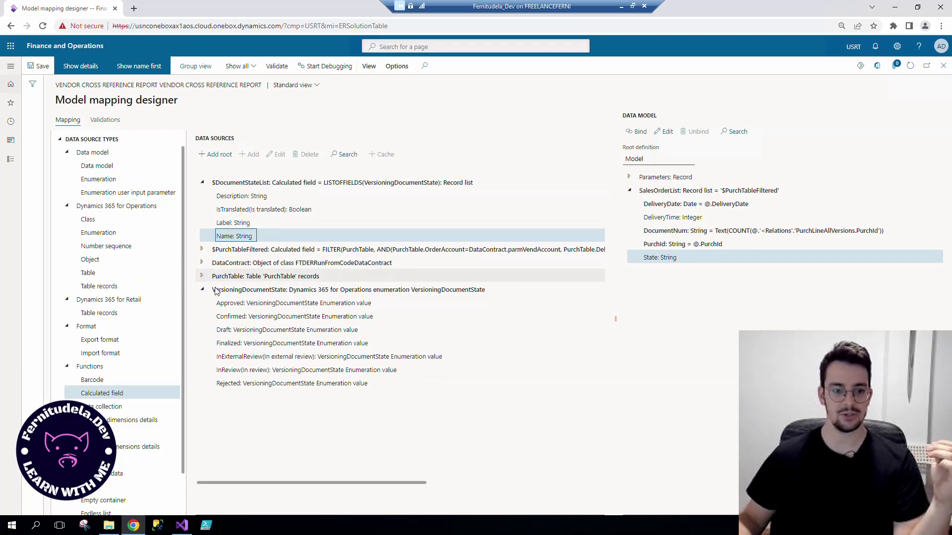
{"action": "scroll", "coordinate": [276, 328], "scroll_direction": "down", "scroll_amount": 3}
{"action": "scroll", "coordinate": [276, 328], "scroll_direction": "up", "scroll_amount": 3}
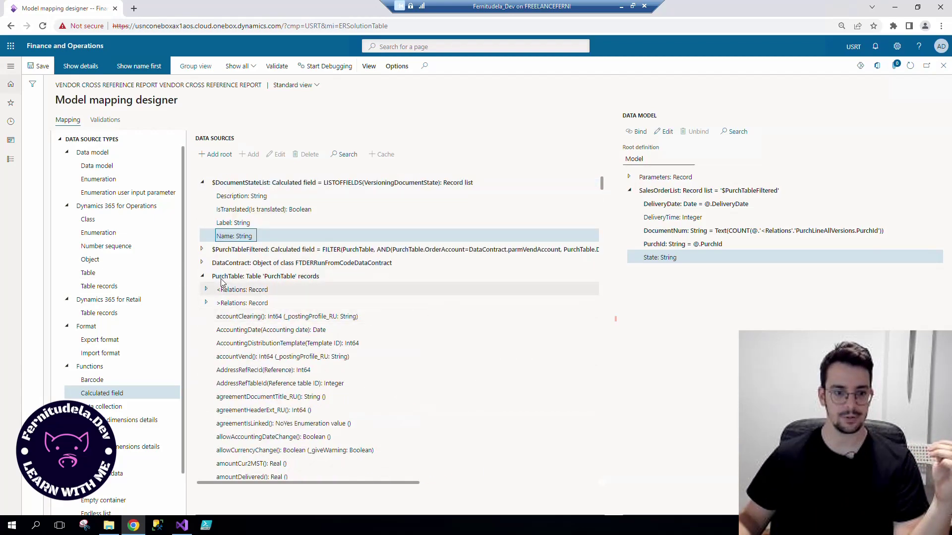
{"action": "left_click", "coordinate": [202, 276]}
{"action": "left_click", "coordinate": [202, 249]}
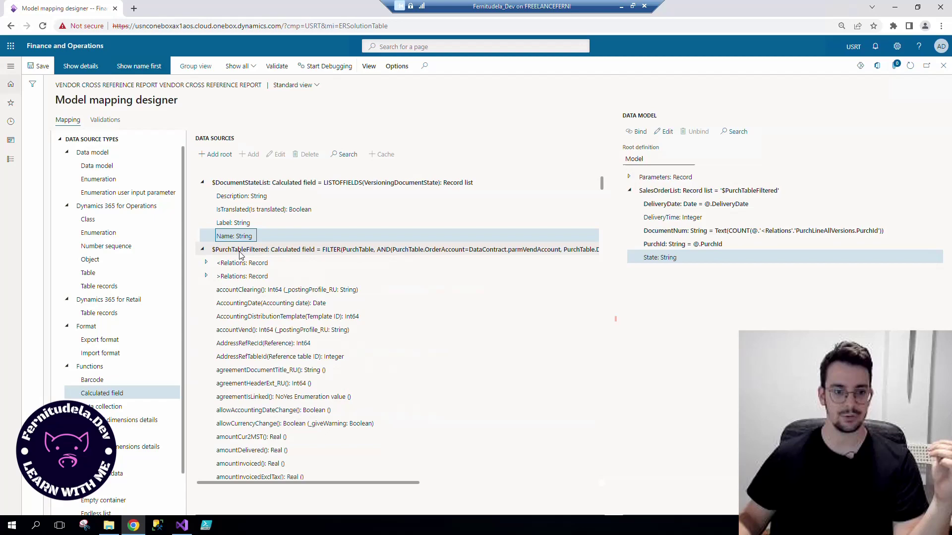
{"action": "scroll", "coordinate": [253, 288], "scroll_direction": "down", "scroll_amount": 10}
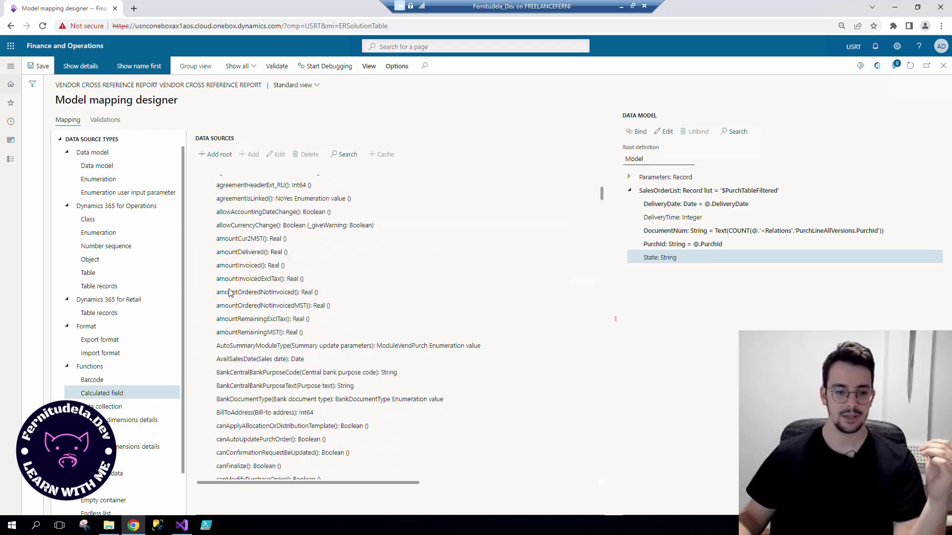
{"action": "scroll", "coordinate": [253, 289], "scroll_direction": "down", "scroll_amount": 10}
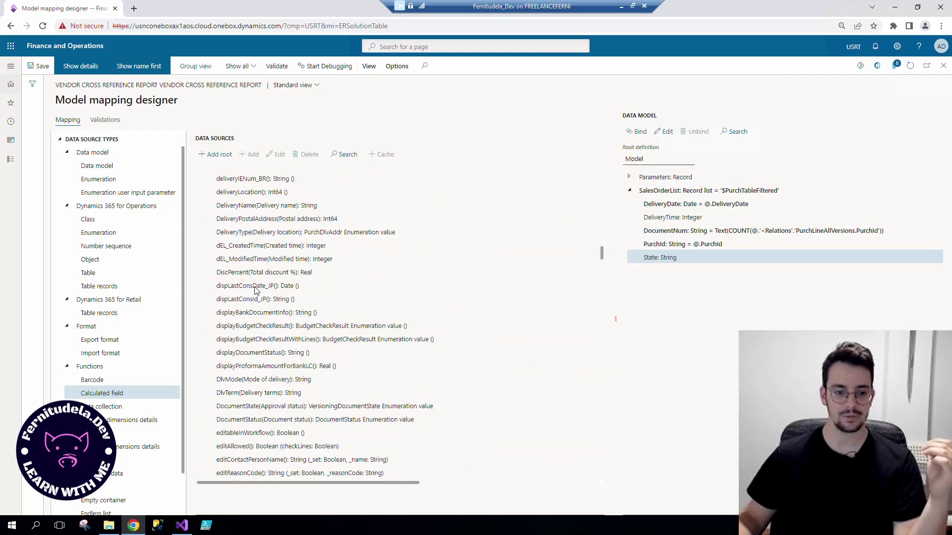
{"action": "scroll", "coordinate": [271, 306], "scroll_direction": "up", "scroll_amount": 1}
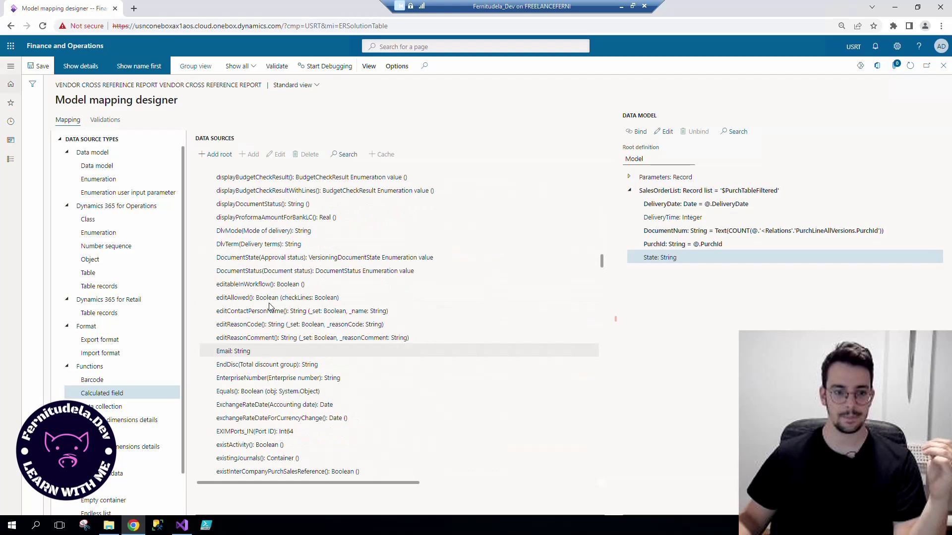
{"action": "left_click", "coordinate": [258, 259]}
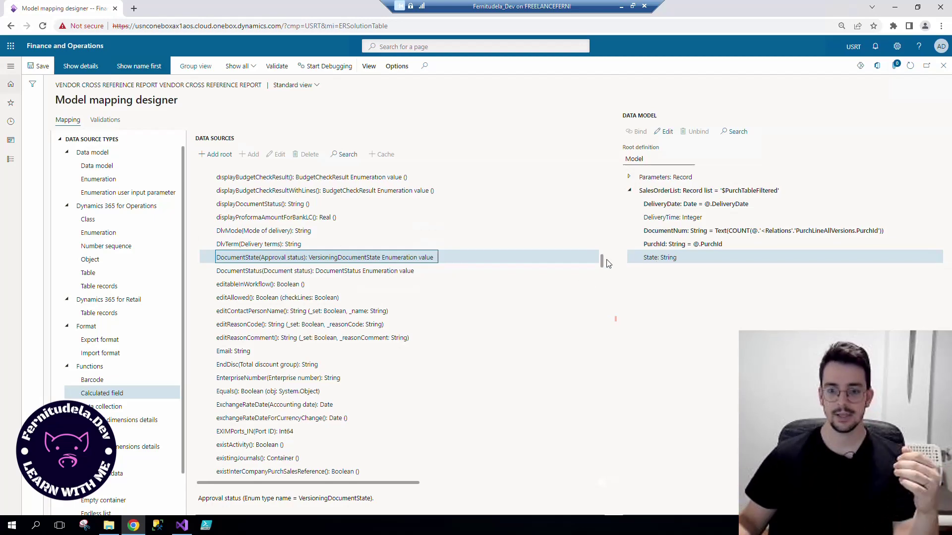
{"action": "left_click_drag", "start_coordinate": [601, 260], "coordinate": [601, 180]}
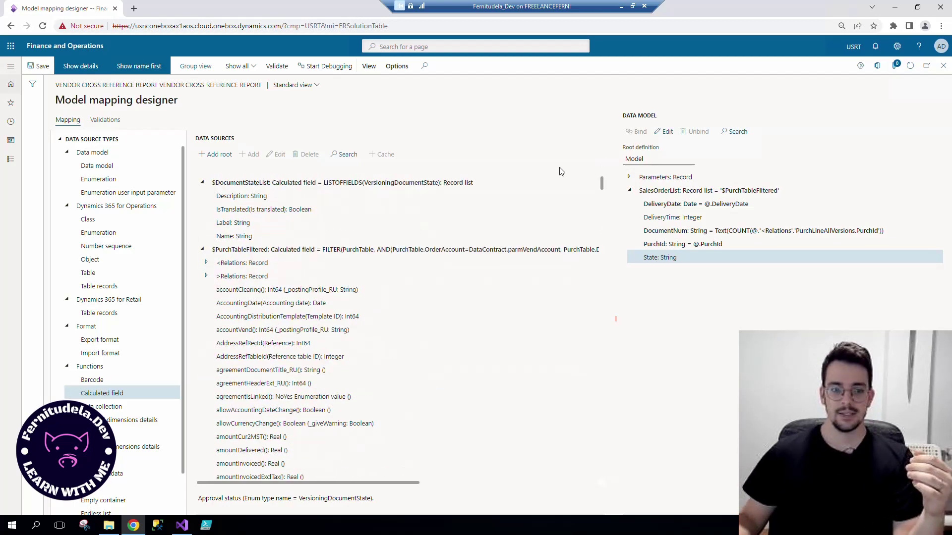
{"action": "left_click", "coordinate": [202, 250]}
{"action": "left_click", "coordinate": [237, 223]}
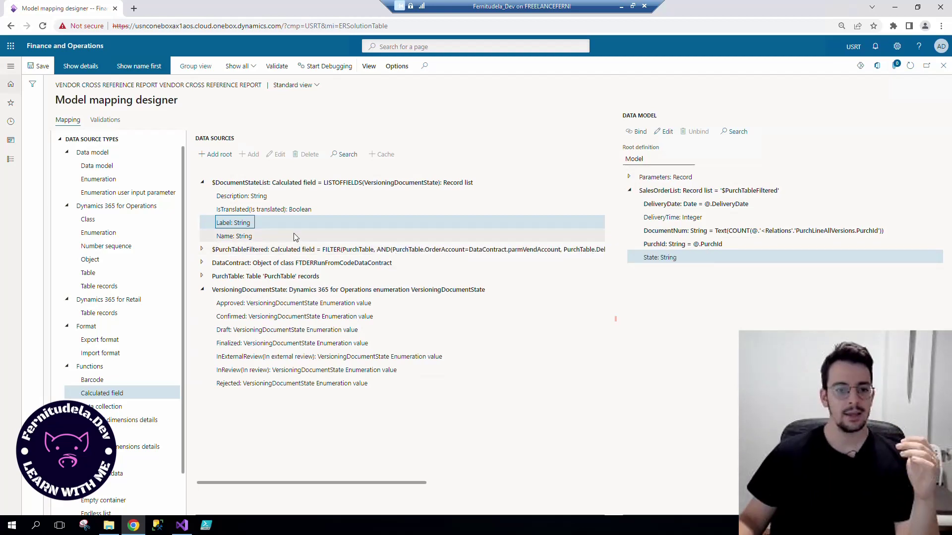
{"action": "key", "text": "Up"}
{"action": "key", "text": "Up"}
{"action": "key", "text": "Up"}
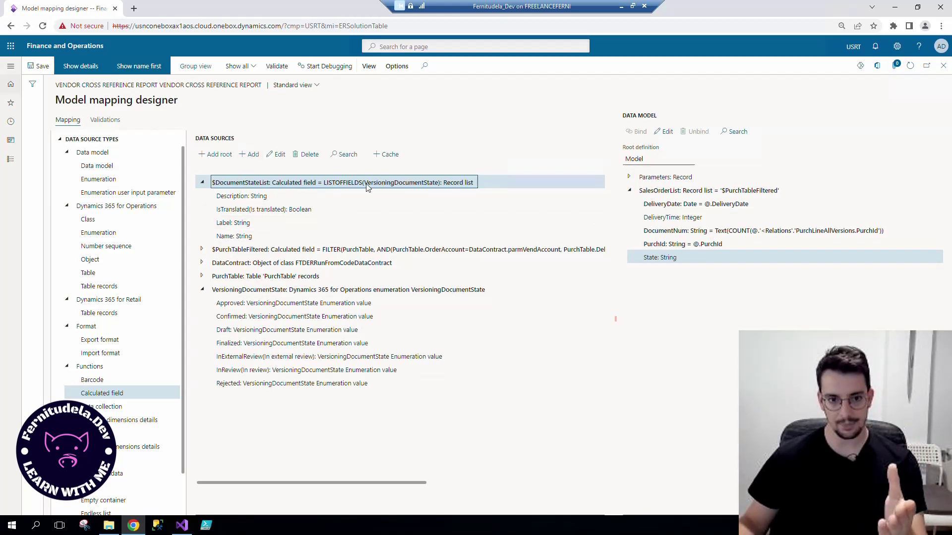
{"action": "left_click_drag", "start_coordinate": [366, 185], "coordinate": [437, 185]}
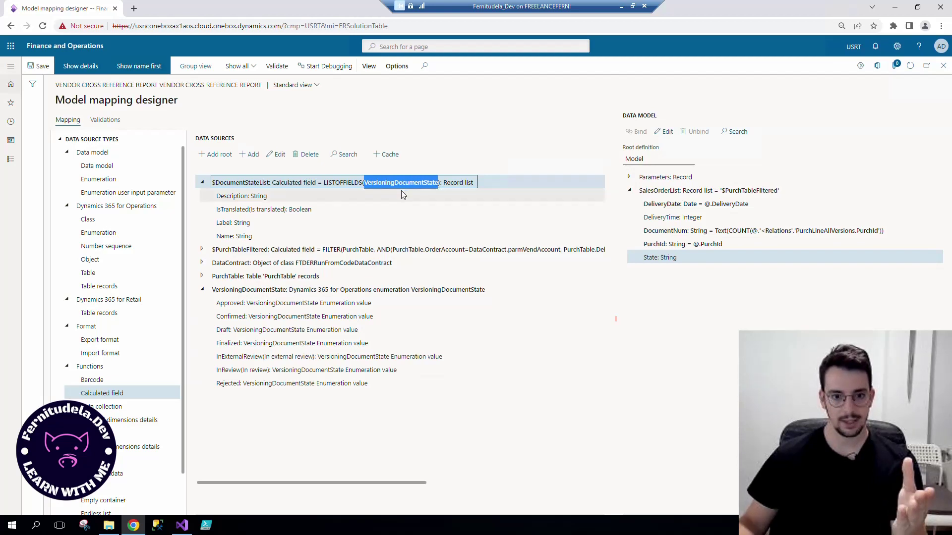
{"action": "left_click", "coordinate": [239, 239]}
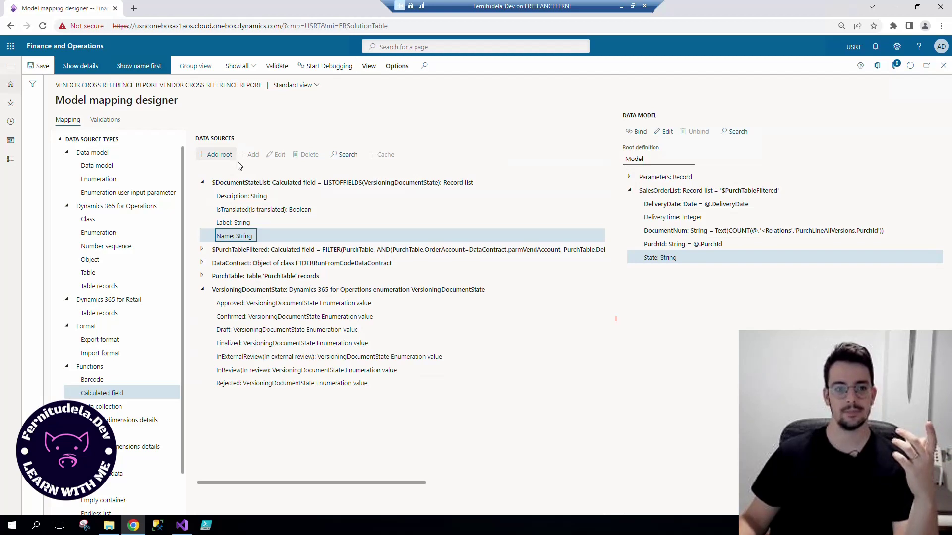
Step: Add a calculated field named $EnumValues under $DocumentStateList
{"action": "left_click", "coordinate": [239, 182]}
{"action": "left_click", "coordinate": [252, 154]}
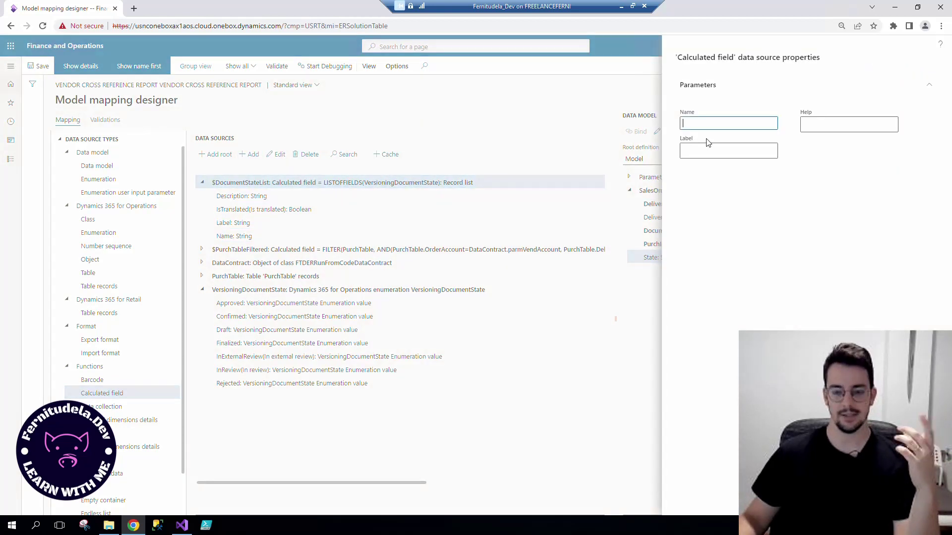
{"action": "type", "text": "$"}
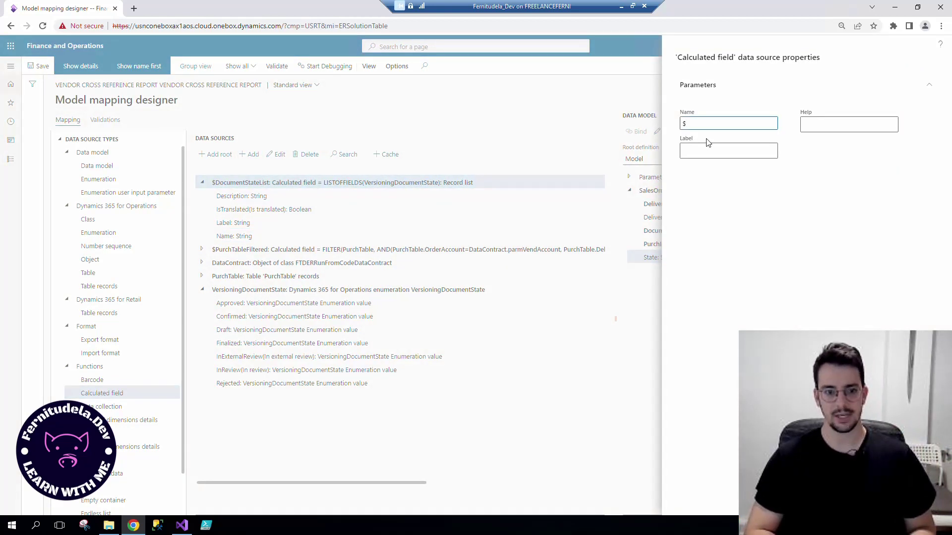
{"action": "type", "text": "Enum"}
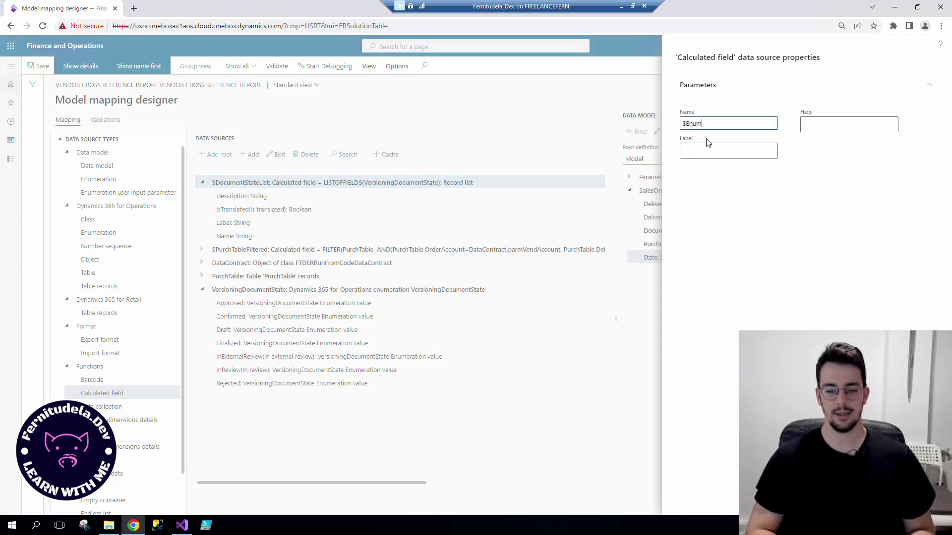
{"action": "type", "text": "Values"}
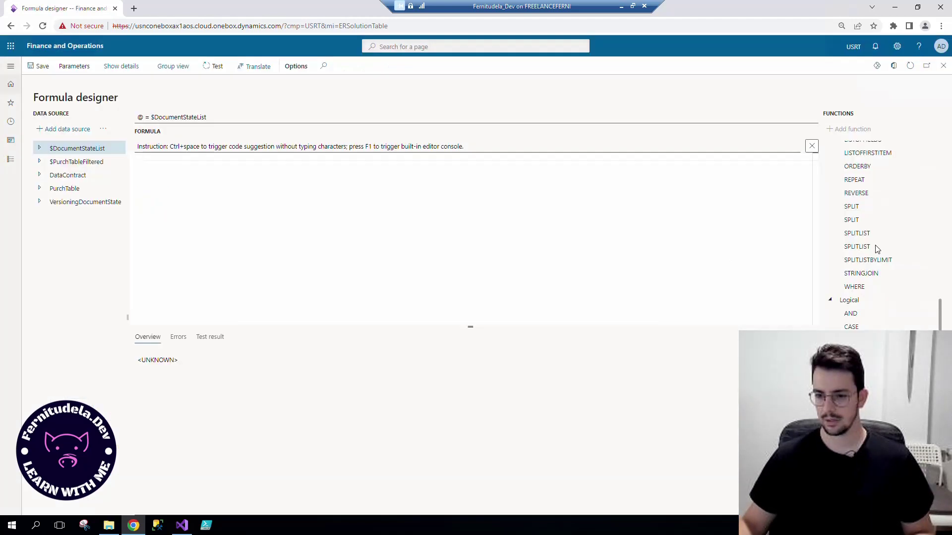
Step: Look up GETENUMVALUEBYNAME and its enumeration_data_source_path and enumeration_value_label_text parameters
{"action": "scroll", "coordinate": [877, 249], "scroll_direction": "down", "scroll_amount": 10}
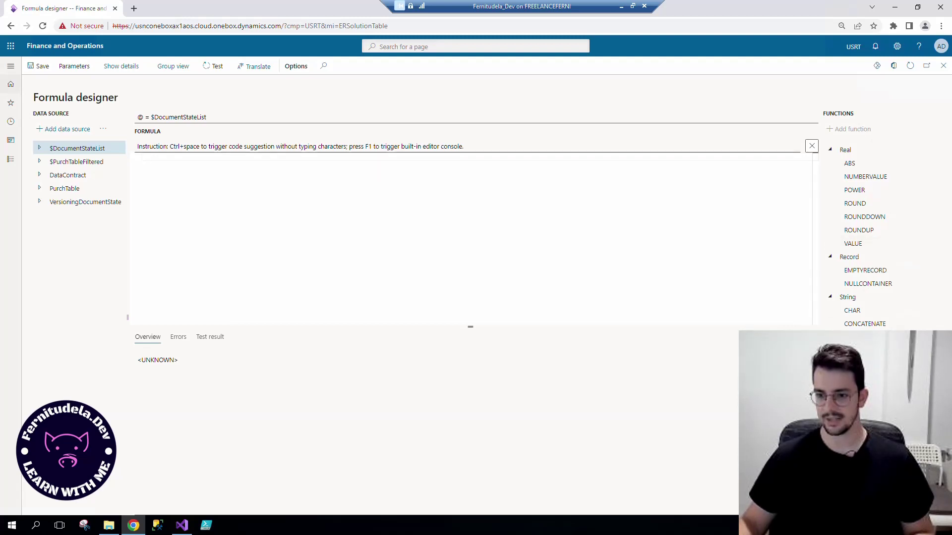
{"action": "left_click", "coordinate": [865, 350]}
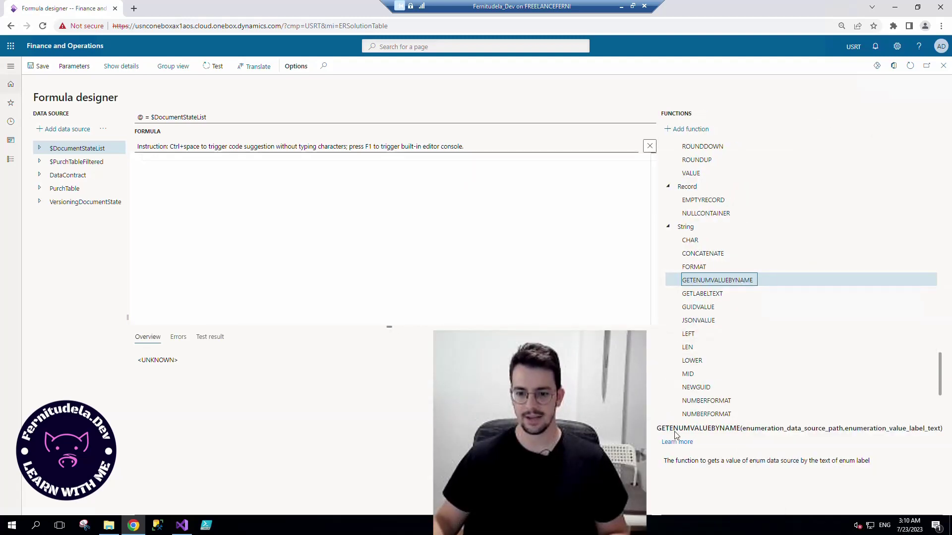
{"action": "left_click", "coordinate": [744, 429]}
{"action": "left_click_drag", "start_coordinate": [746, 430], "coordinate": [821, 430]}
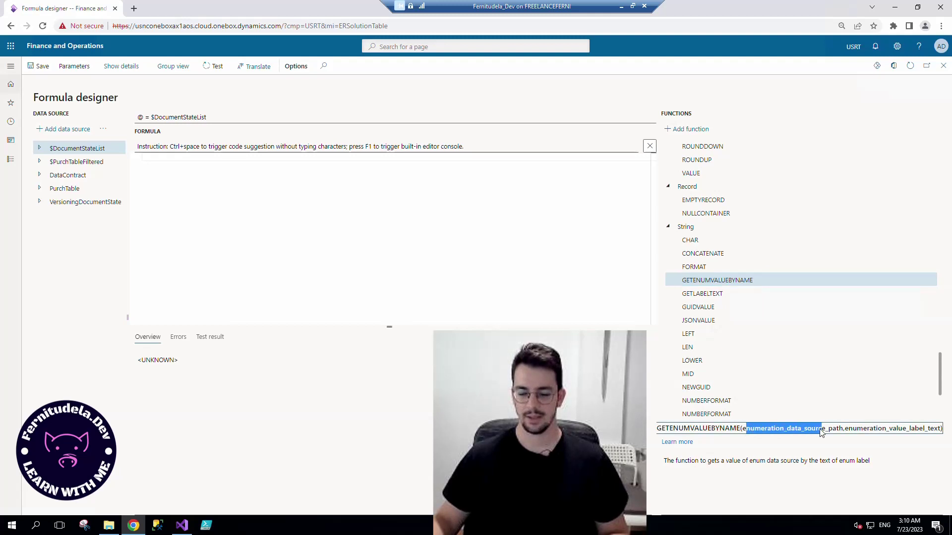
{"action": "left_click", "coordinate": [766, 430]}
{"action": "left_click_drag", "start_coordinate": [742, 429], "coordinate": [843, 430]}
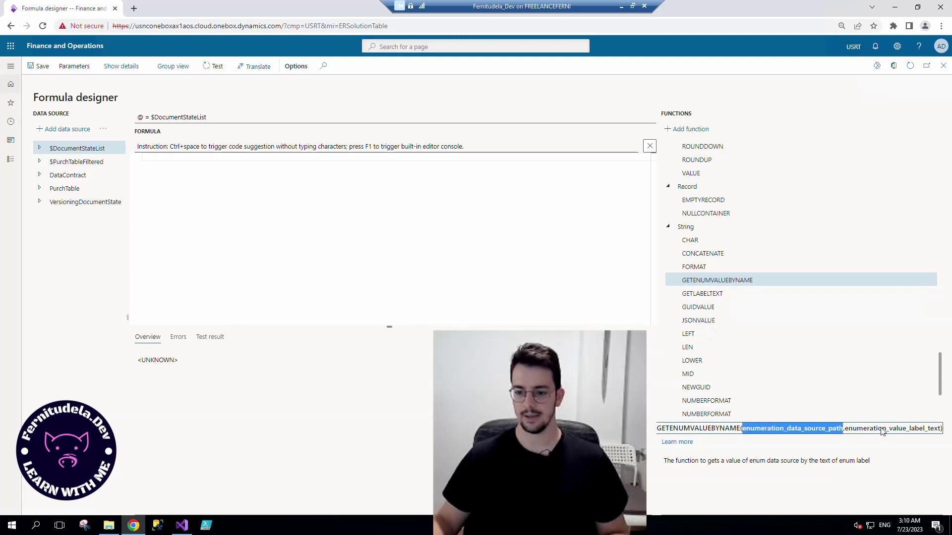
{"action": "left_click", "coordinate": [860, 431]}
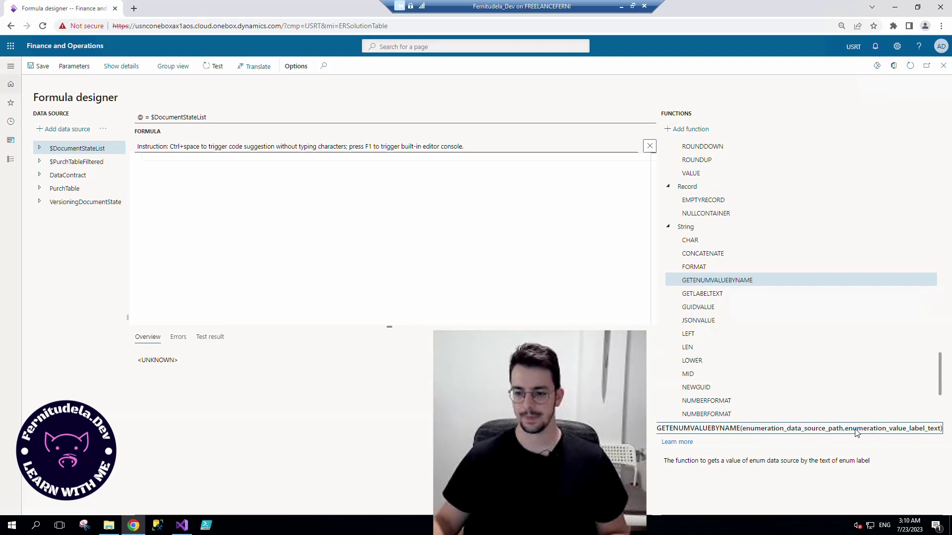
{"action": "left_click_drag", "start_coordinate": [845, 429], "coordinate": [939, 430]}
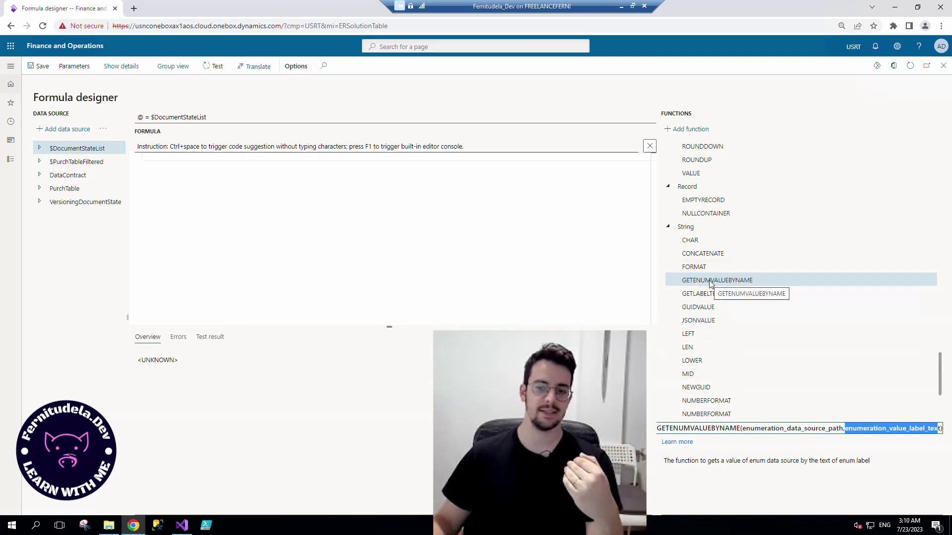
Step: Fill in GETENUMVALUEBYNAME with VersioningDocumentState and @.Name as arguments, then save the formula
{"action": "left_click", "coordinate": [689, 129]}
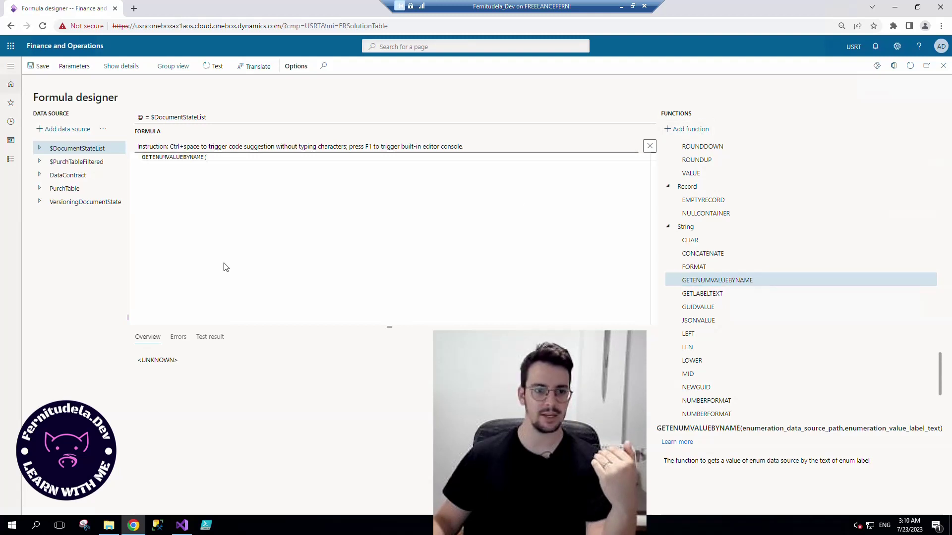
{"action": "type", "text": ")"}
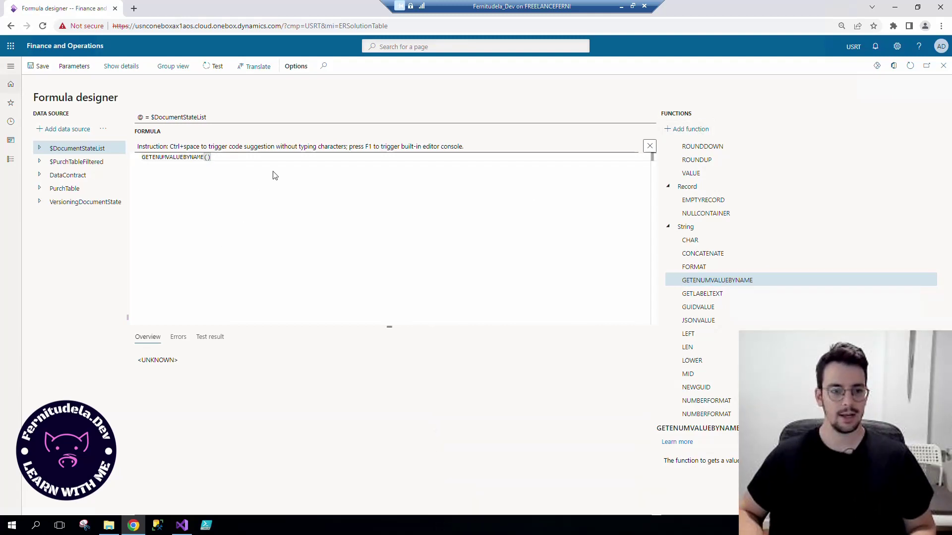
{"action": "left_click", "coordinate": [207, 159]}
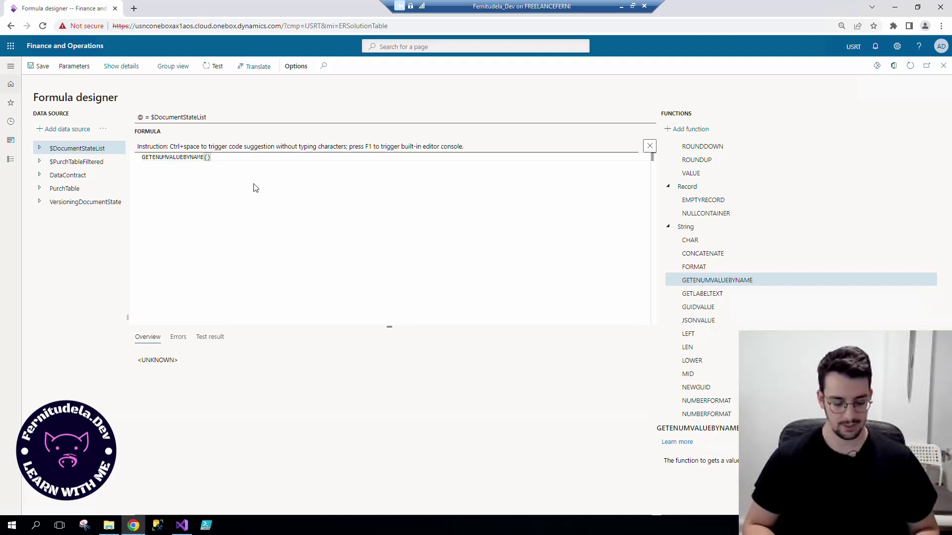
{"action": "type", "text": "VersioningDocume"}
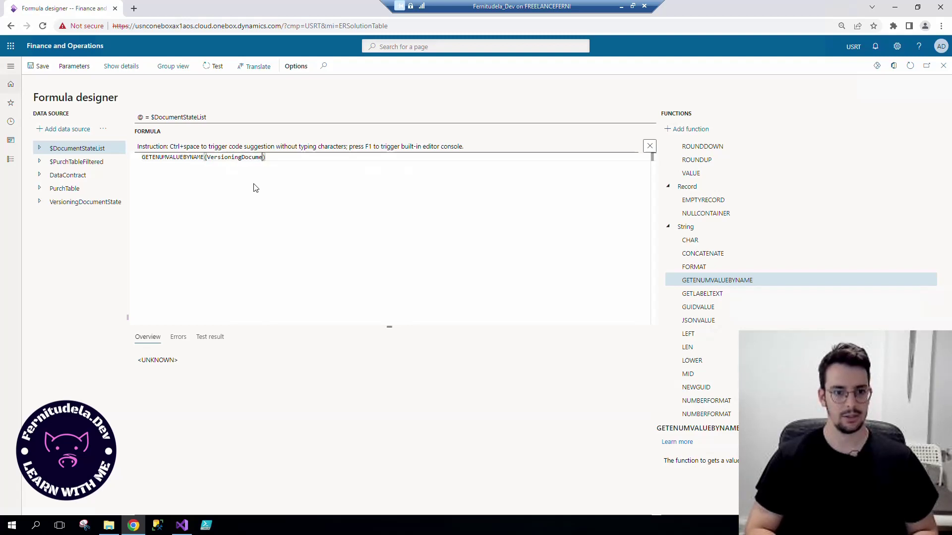
{"action": "type", "text": "ntSta"}
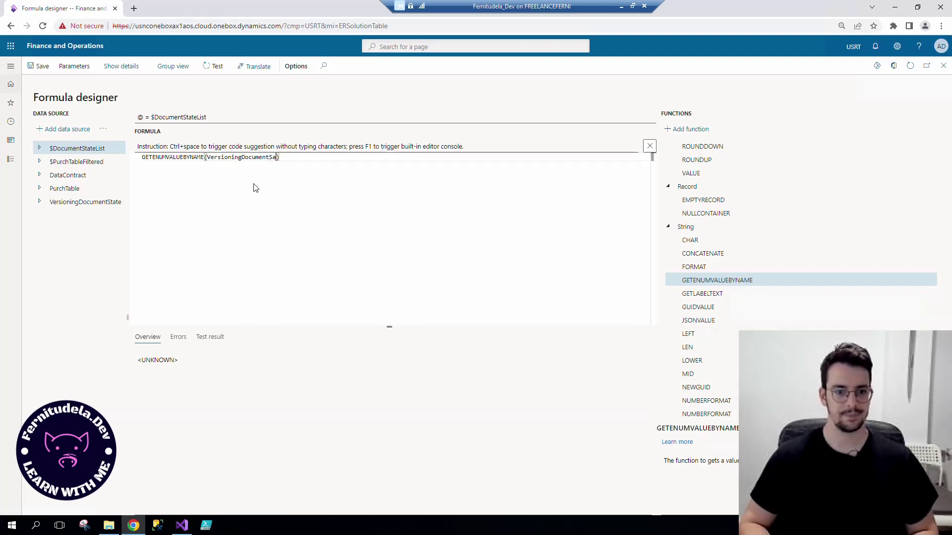
{"action": "key", "text": "BackSpace"}
{"action": "type", "text": "tate"}
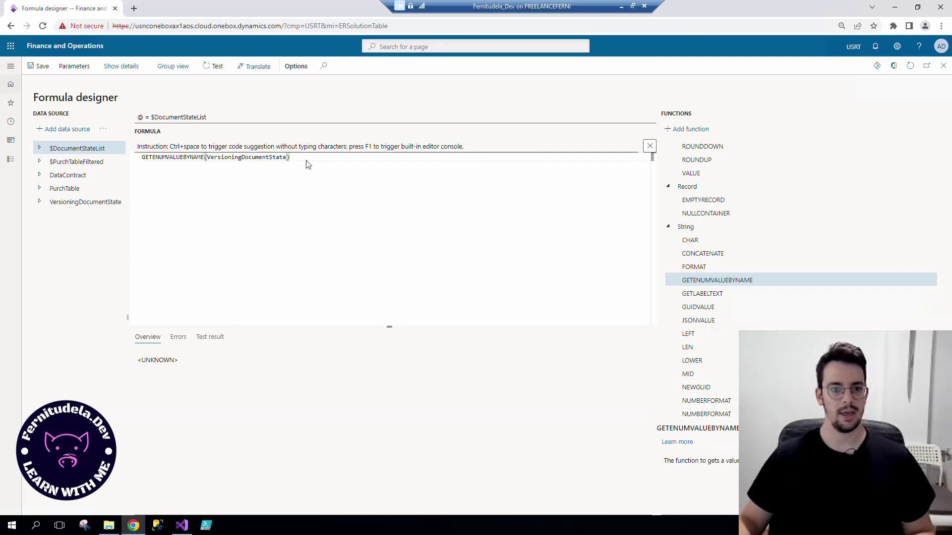
{"action": "type", "text": ","}
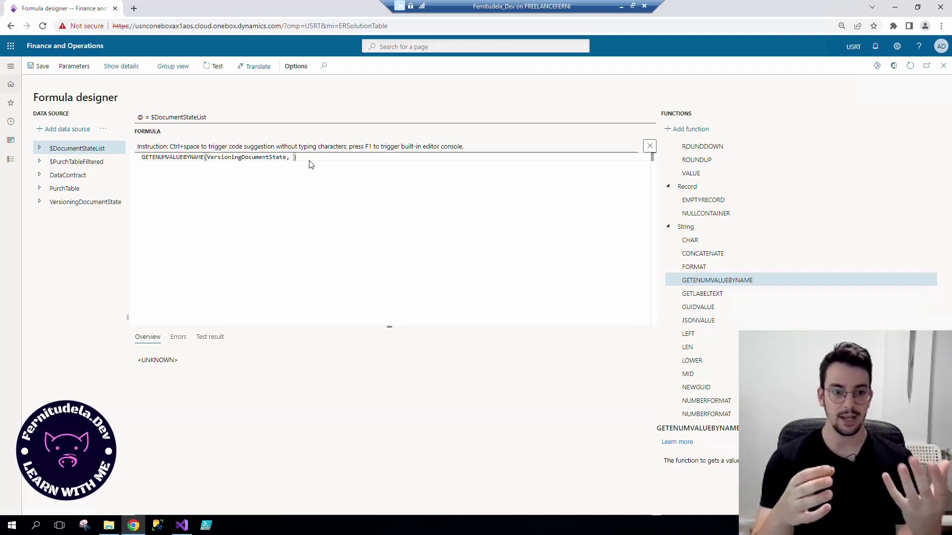
{"action": "type", "text": "@.Name"}
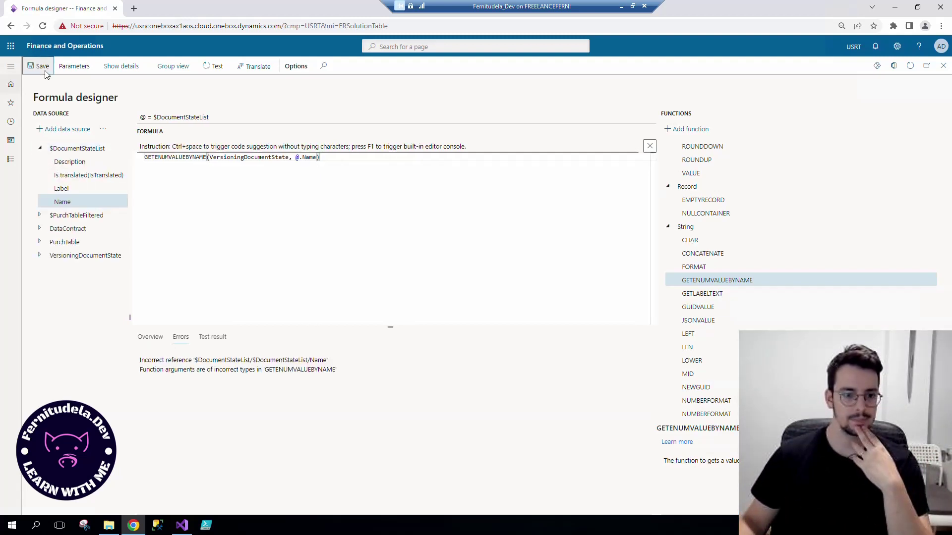
{"action": "left_click", "coordinate": [40, 66]}
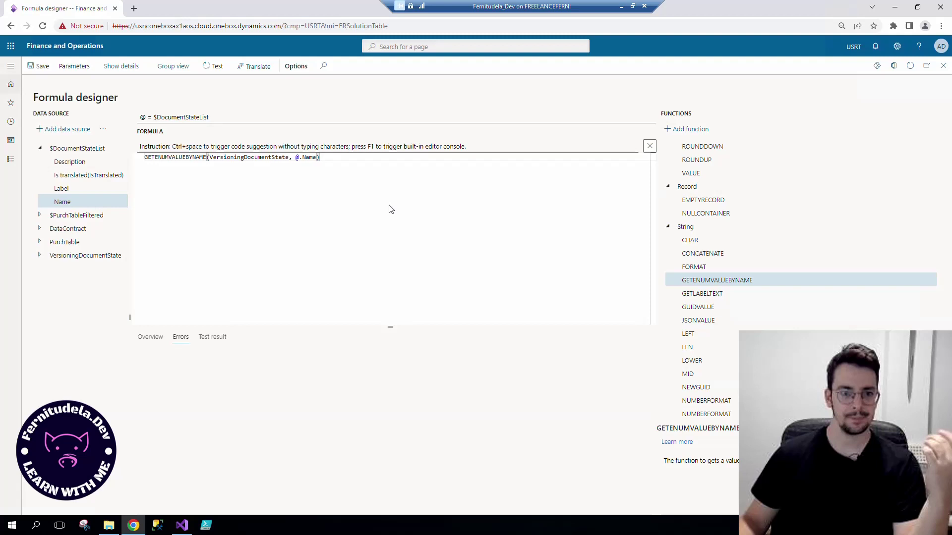
{"action": "left_click", "coordinate": [300, 169]}
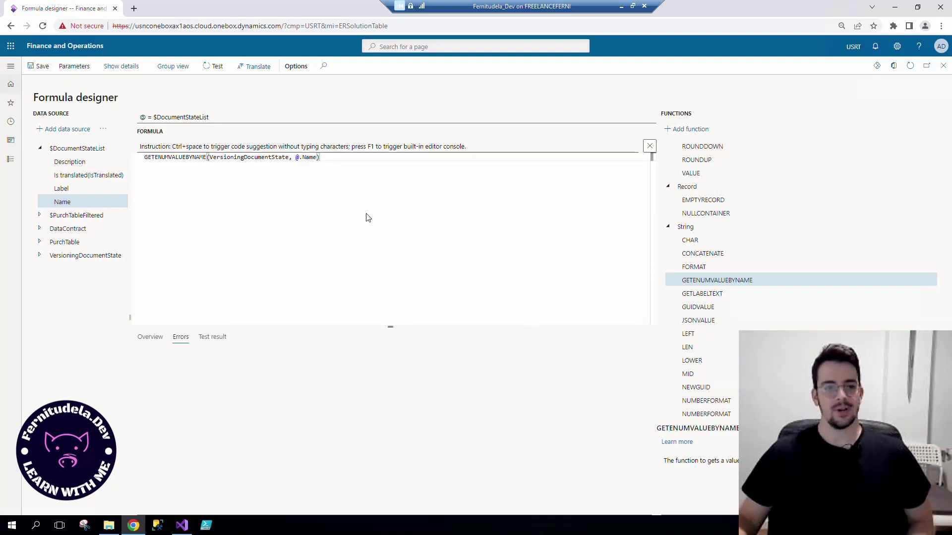
{"action": "left_click", "coordinate": [151, 119]}
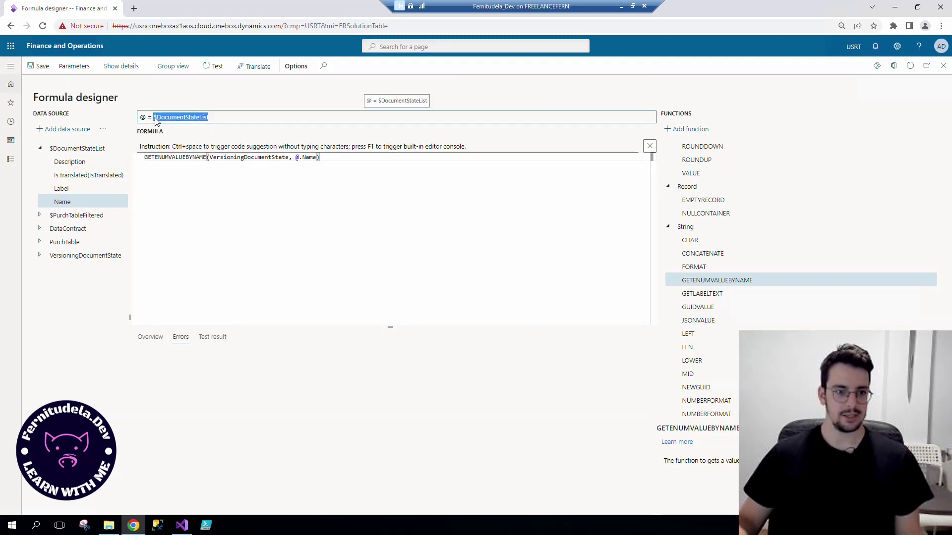
Step: Close the designer, select the new $EnumValue field, then the data model's State field
{"action": "left_click", "coordinate": [943, 66]}
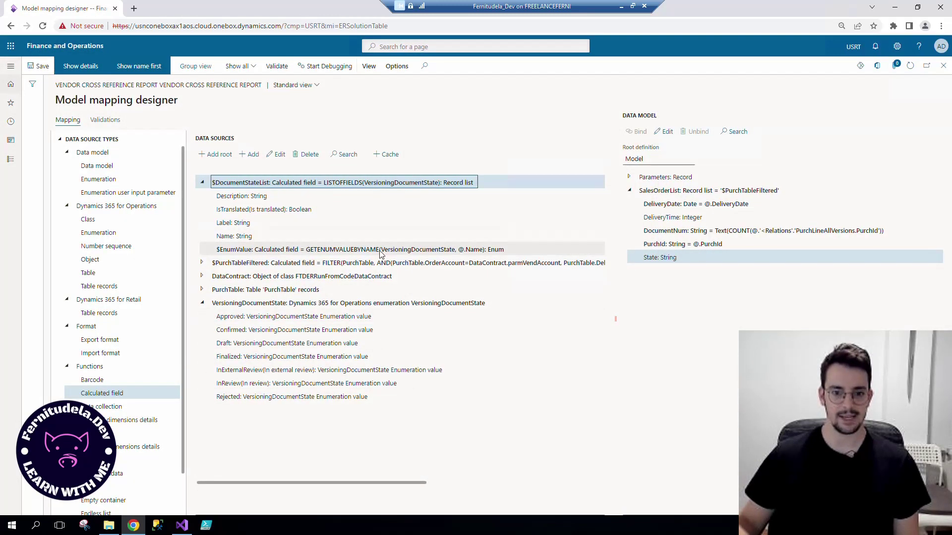
{"action": "left_click", "coordinate": [279, 250]}
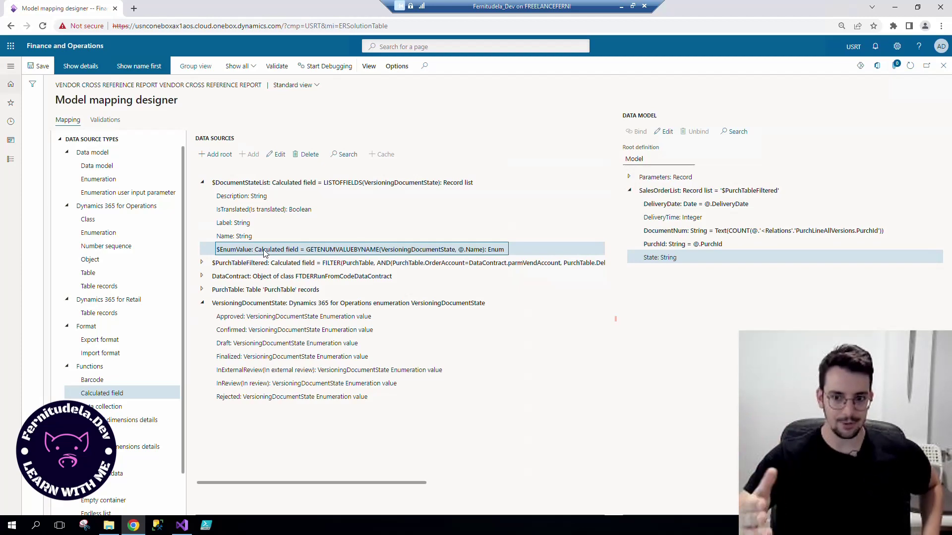
{"action": "left_click", "coordinate": [662, 259]}
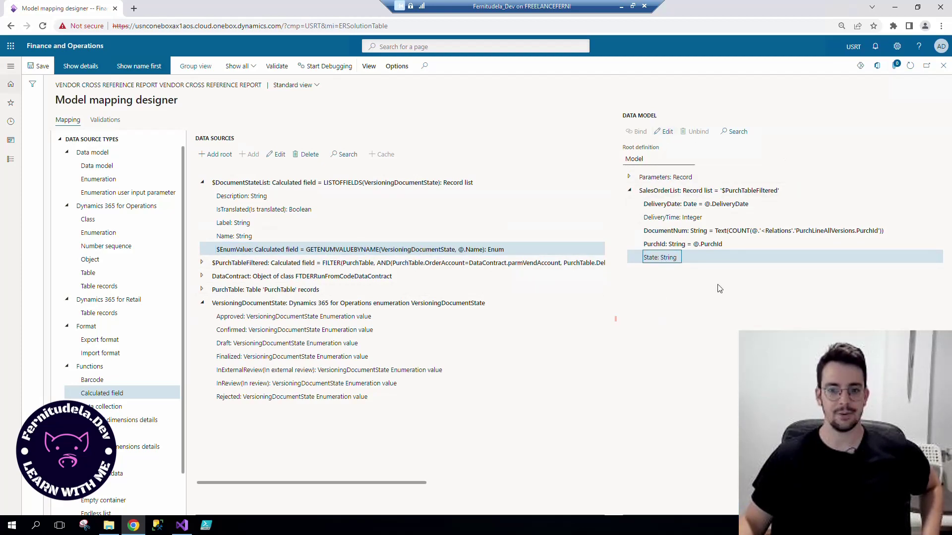
Step: Start the State binding formula as WHERE($DocumentStateList, $DocumentStateList.$EnumValue ...)
{"action": "left_click", "coordinate": [669, 132]}
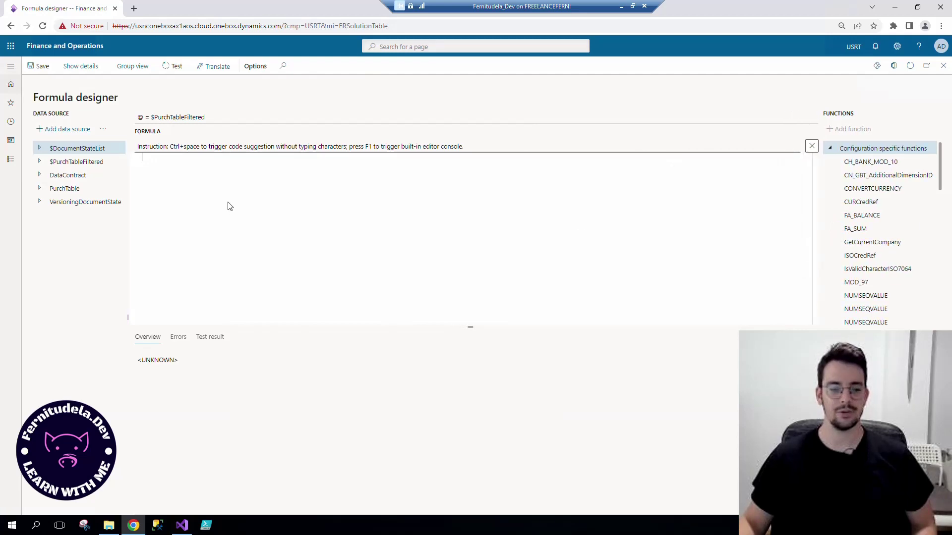
{"action": "type", "text": "where"}
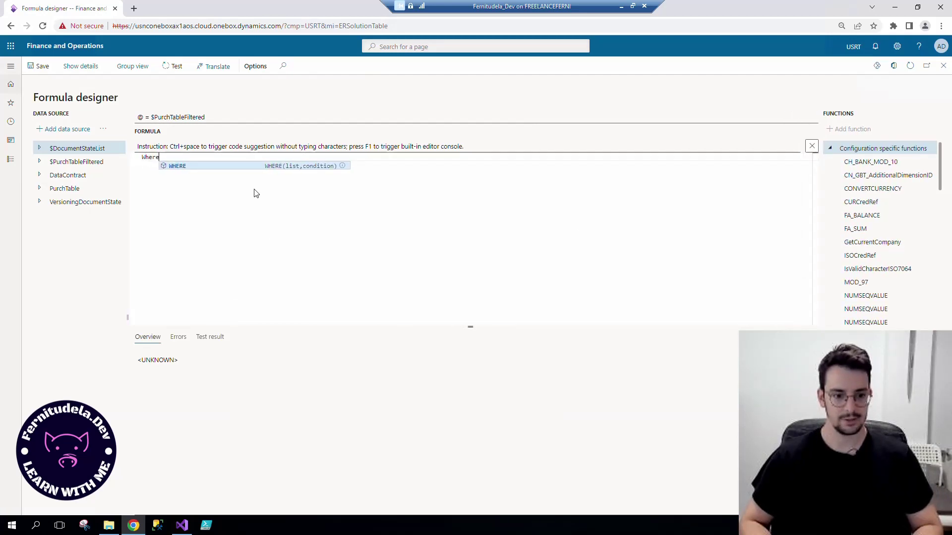
{"action": "key", "text": "Return"}
{"action": "type", "text": "()"}
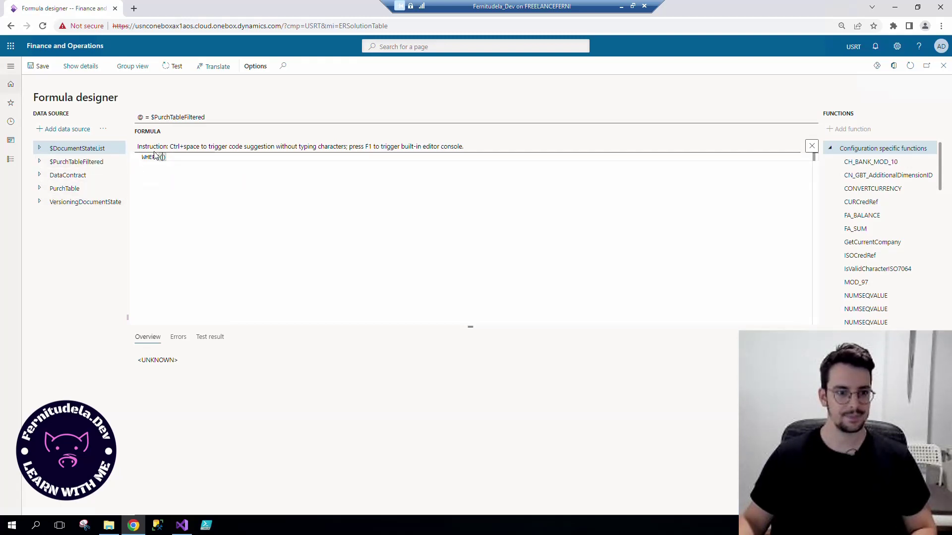
{"action": "left_click", "coordinate": [74, 132]}
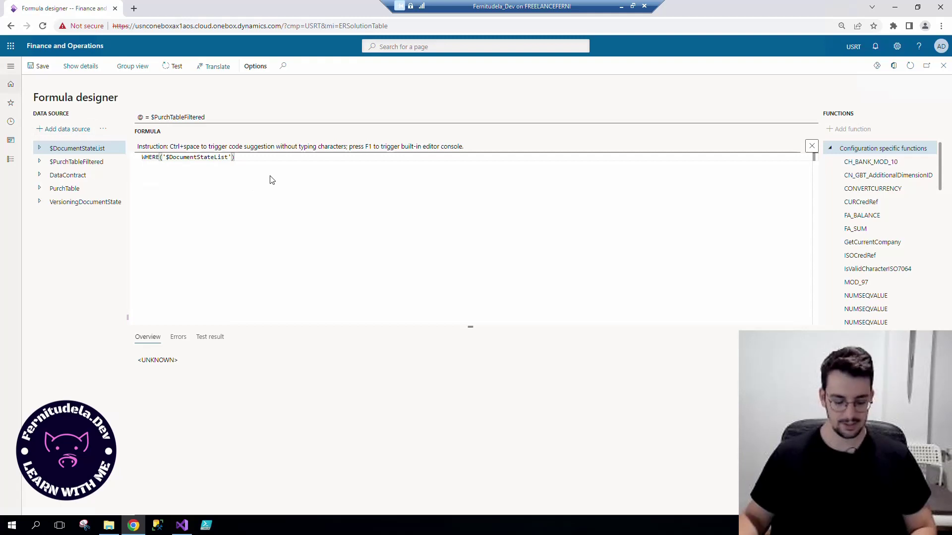
{"action": "type", "text": ","}
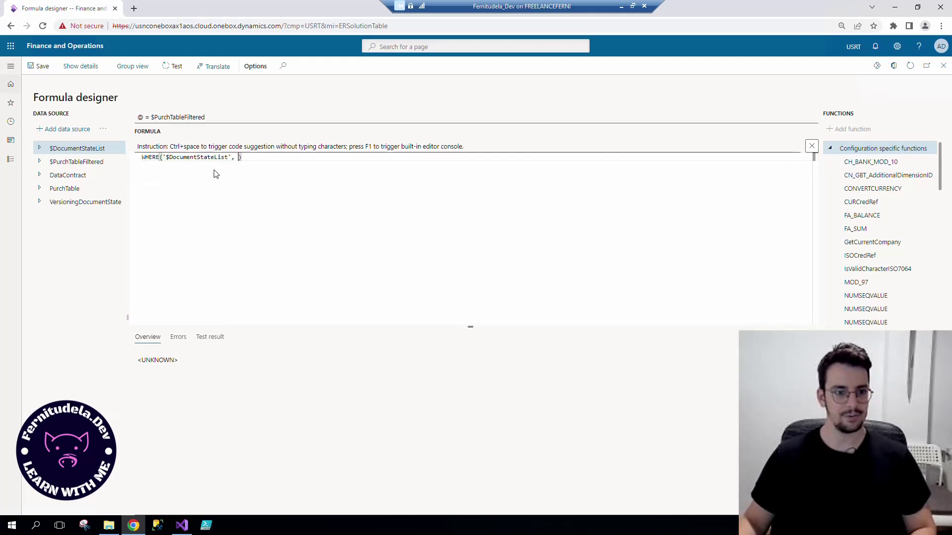
{"action": "left_click", "coordinate": [40, 148]}
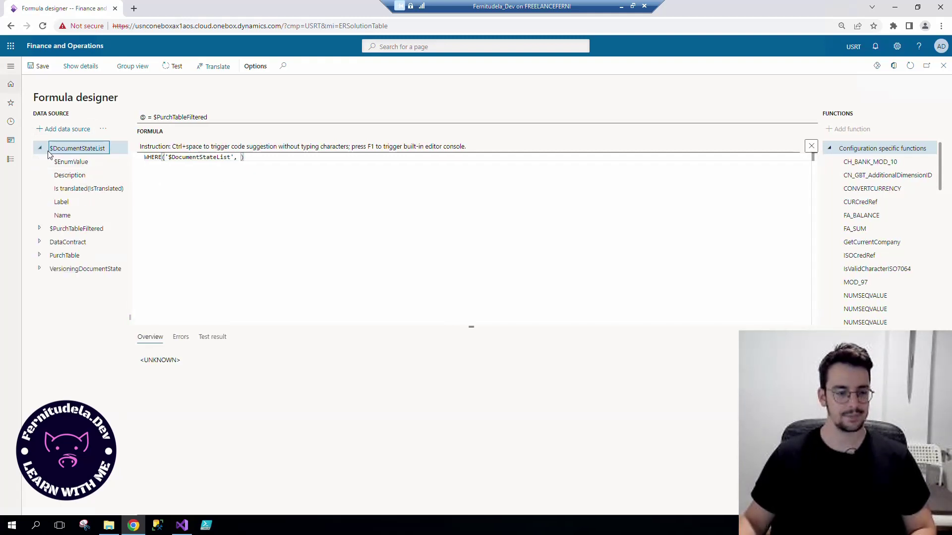
{"action": "left_click", "coordinate": [70, 162]}
{"action": "left_click", "coordinate": [68, 129]}
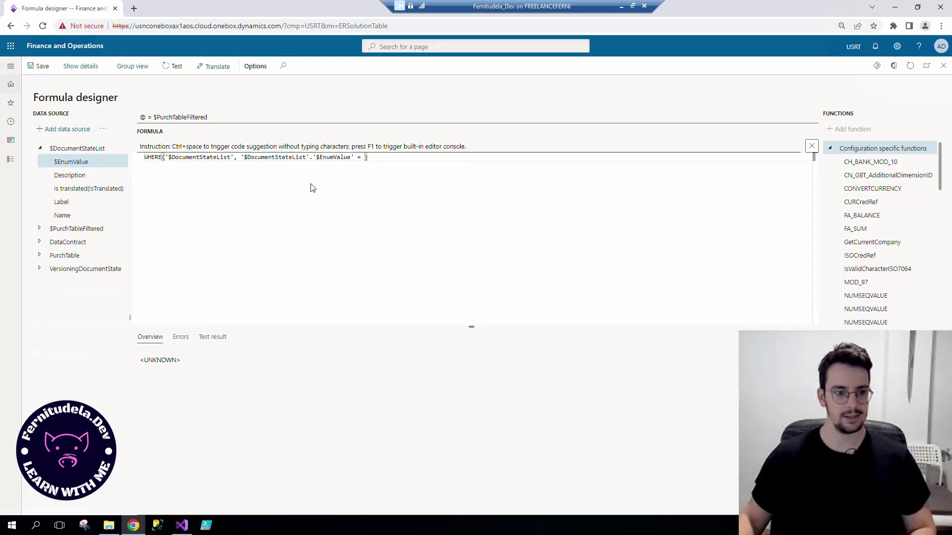
Step: Append .Label to the WHERE expression and save, revealing the 'Relative paths can be applied only to records' error
{"action": "left_click", "coordinate": [40, 229]}
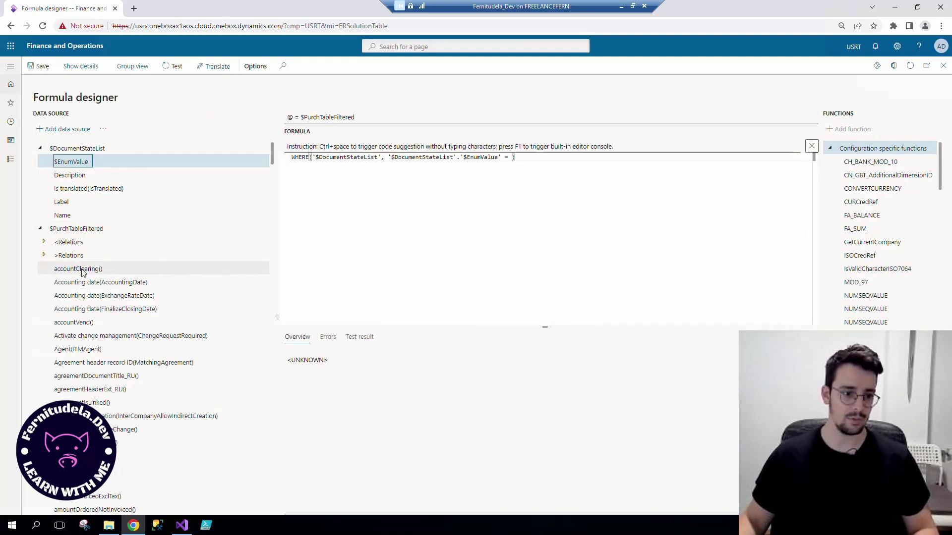
{"action": "scroll", "coordinate": [81, 272], "scroll_direction": "down", "scroll_amount": 15}
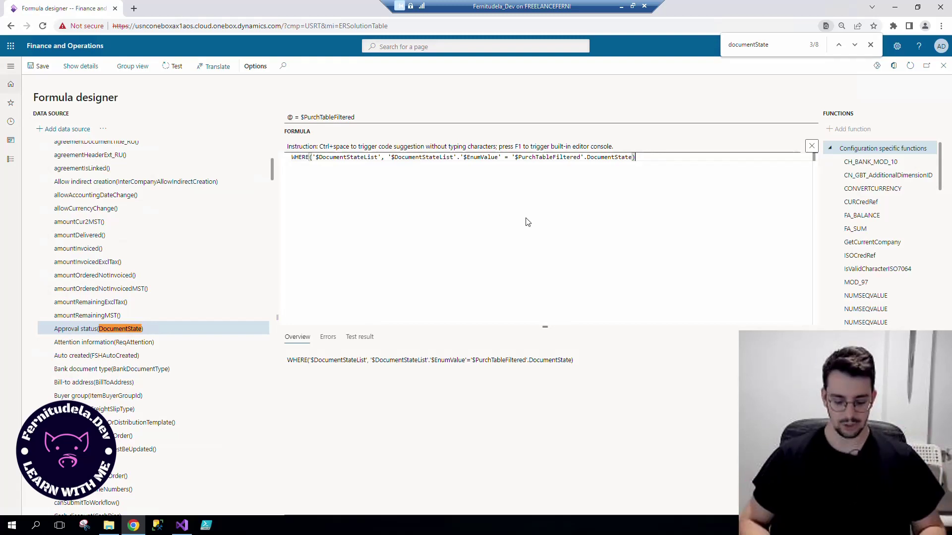
{"action": "type", "text": "Labe"}
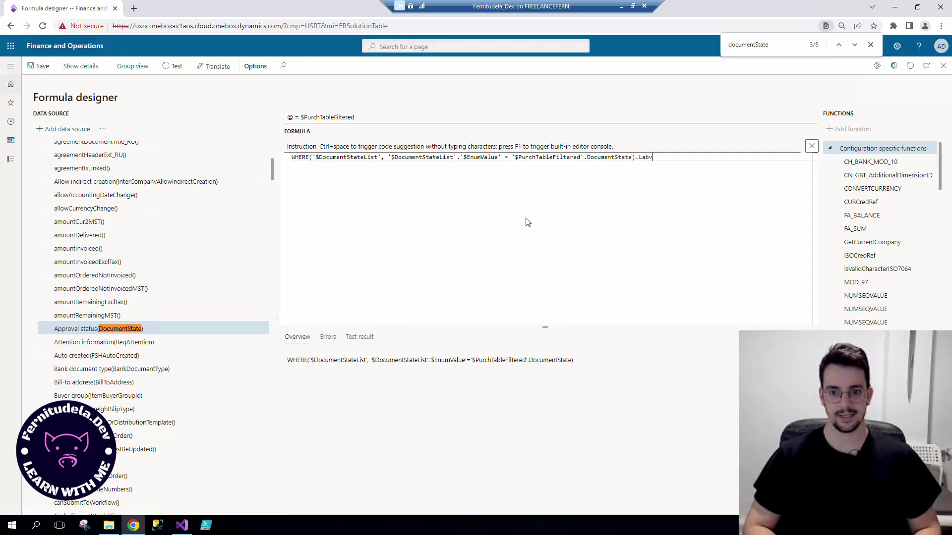
{"action": "type", "text": "l"}
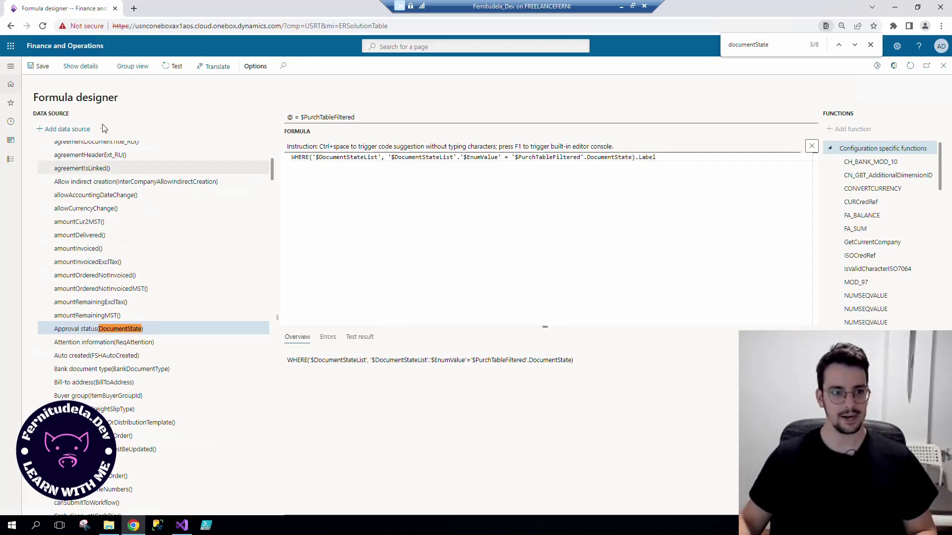
{"action": "left_click", "coordinate": [46, 66]}
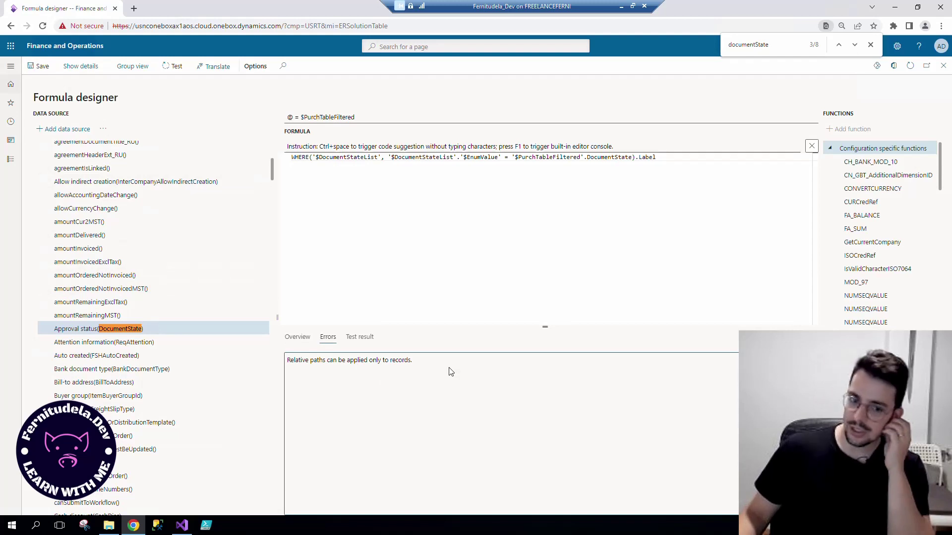
{"action": "left_click_drag", "start_coordinate": [414, 360], "coordinate": [286, 363]}
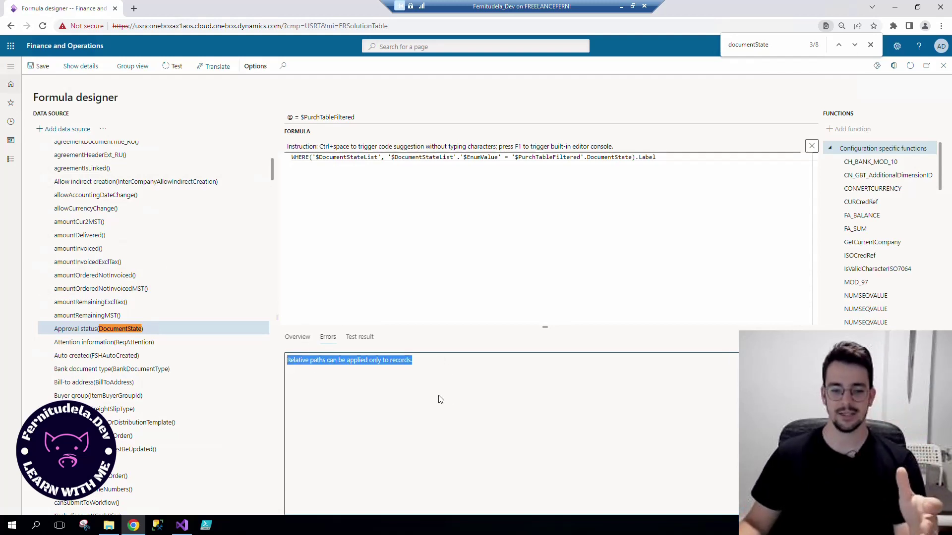
{"action": "left_click", "coordinate": [636, 157]}
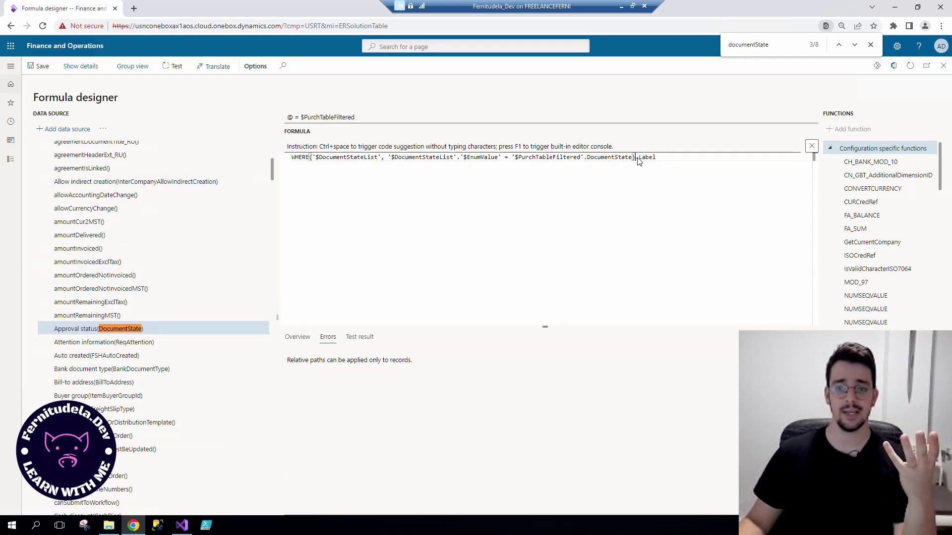
{"action": "left_click_drag", "start_coordinate": [635, 157], "coordinate": [279, 158]}
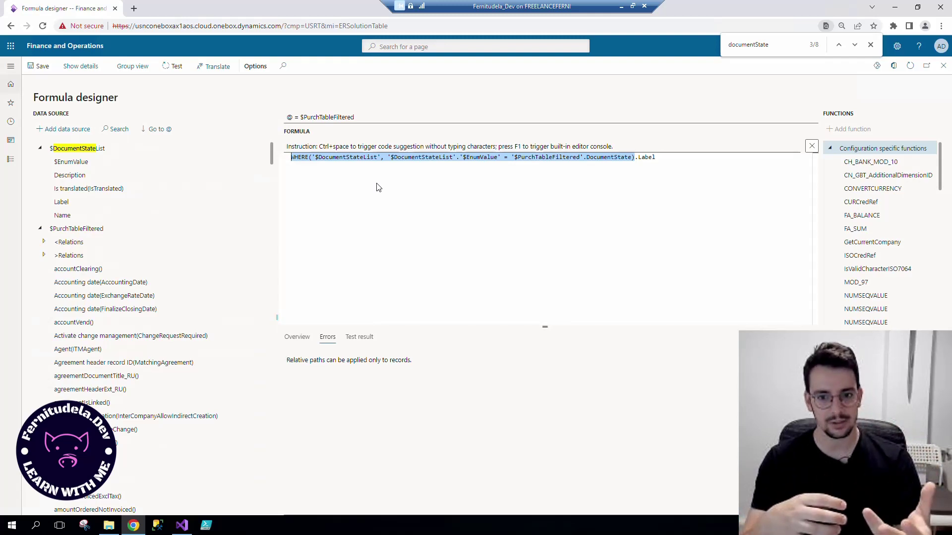
{"action": "left_click", "coordinate": [291, 158]}
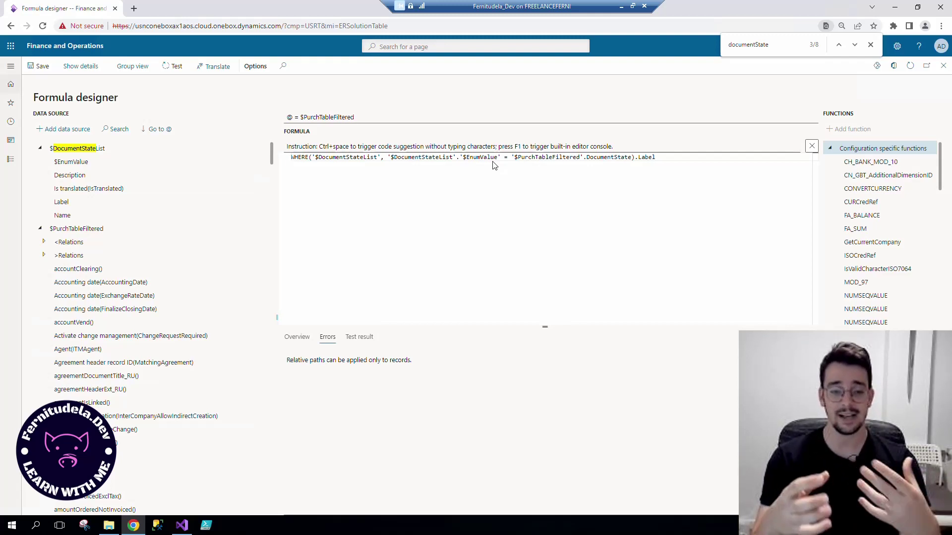
Step: Put FIRSTORNULL and parentheses around the WHERE expression, keeping .Label, and save error-free
{"action": "type", "text": "("}
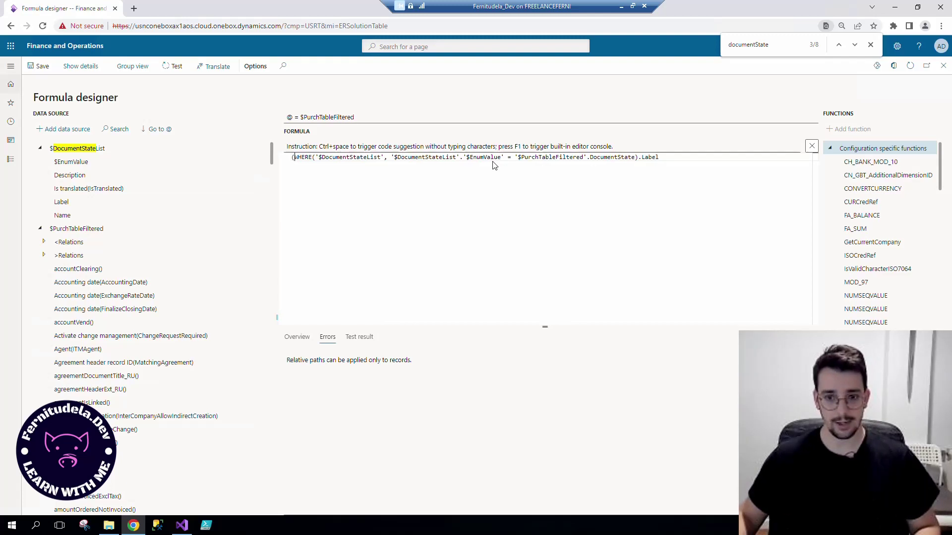
{"action": "left_click", "coordinate": [639, 158]}
{"action": "type", "text": ")"}
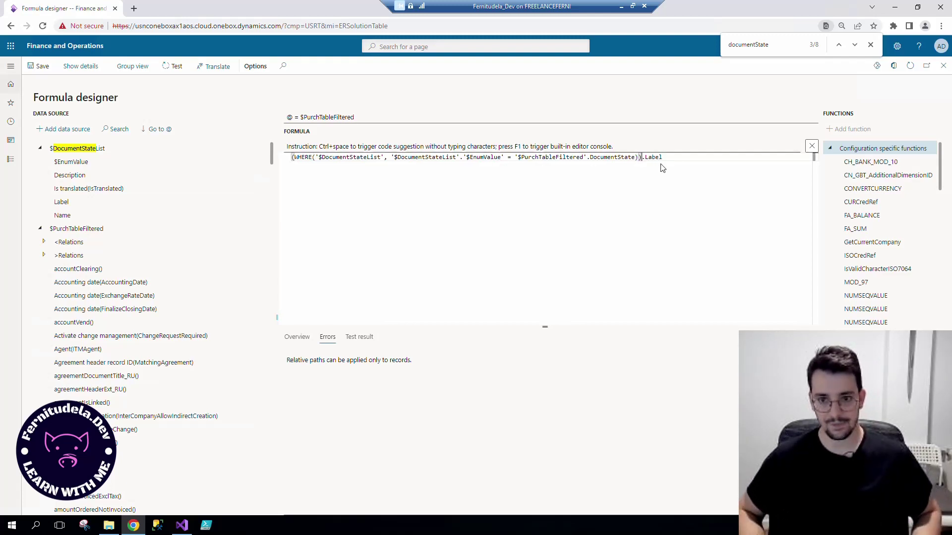
{"action": "key", "text": "Home"}
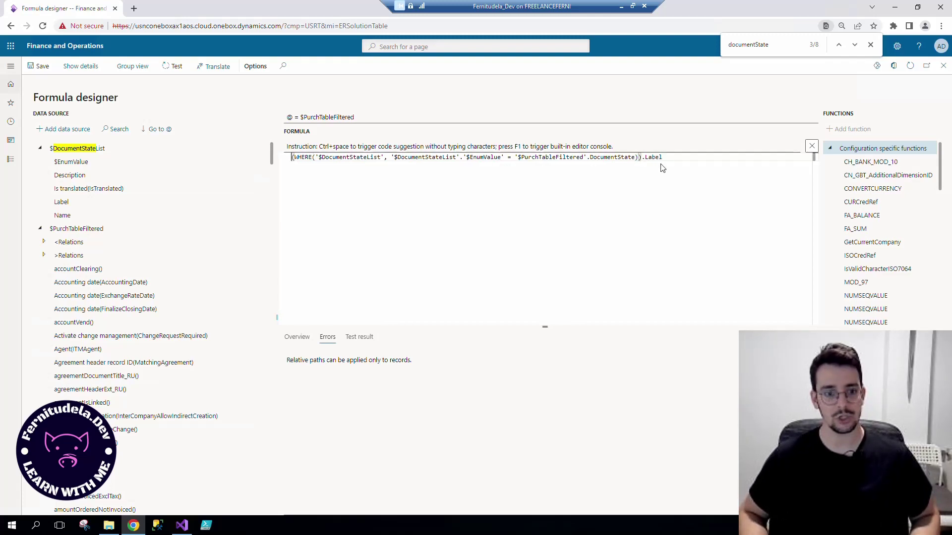
{"action": "type", "text": "first"}
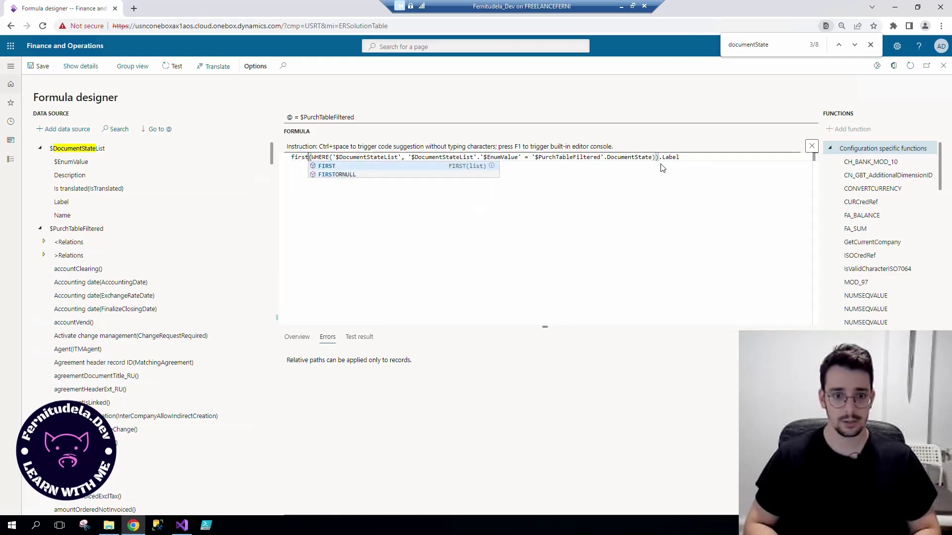
{"action": "key", "text": "Down"}
{"action": "key", "text": "Return"}
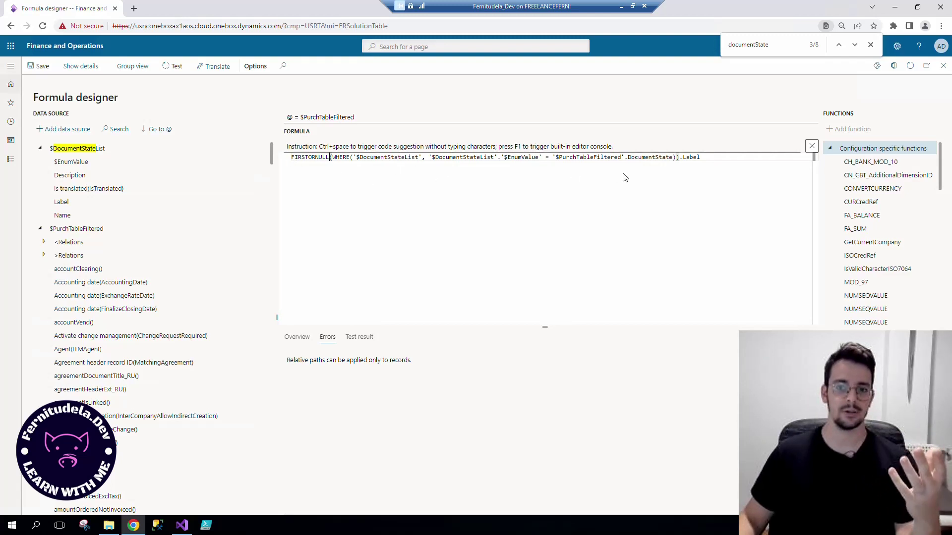
{"action": "left_click", "coordinate": [716, 164]}
{"action": "key", "text": "ctrl+a"}
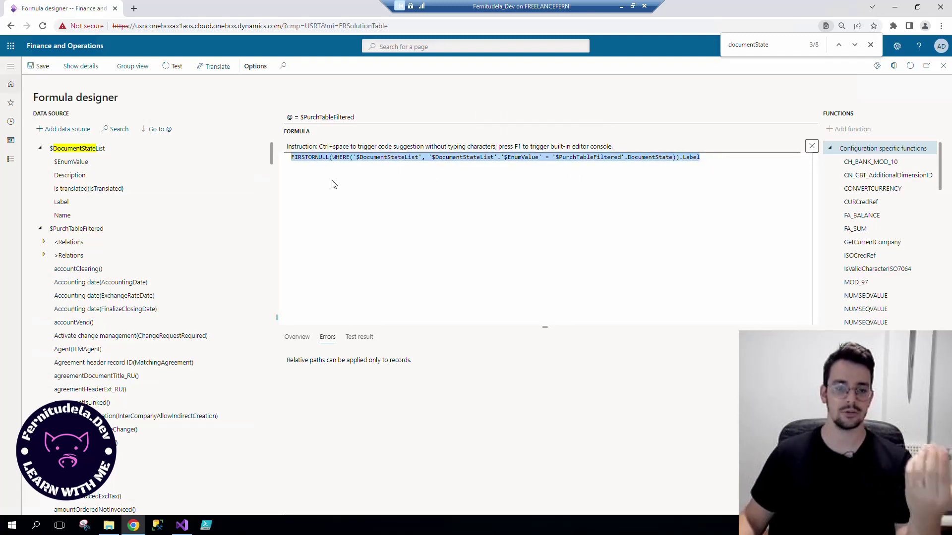
{"action": "left_click", "coordinate": [38, 66]}
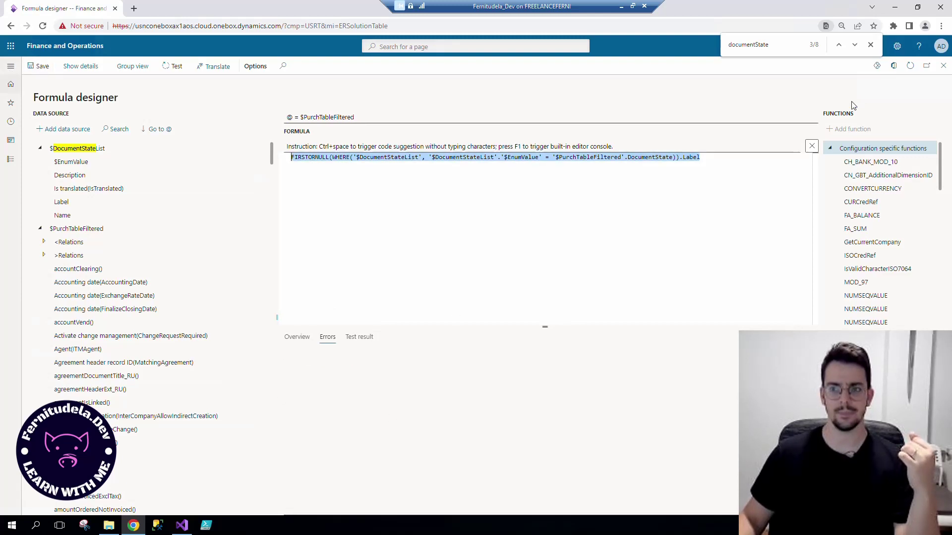
Step: Close the formula designer and review the VersioningDocumentState, $DocumentStateList and $EnumValue data sources
{"action": "left_click", "coordinate": [943, 66]}
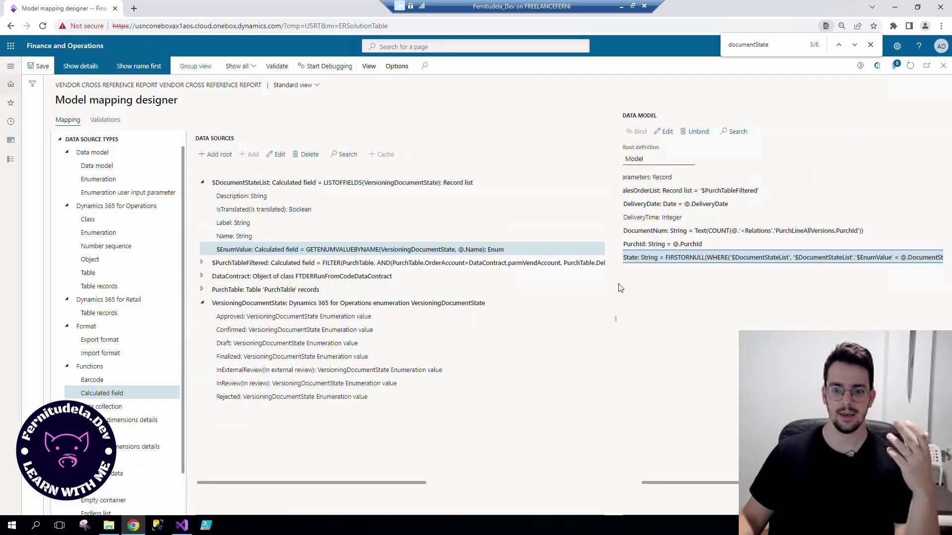
{"action": "left_click_drag", "start_coordinate": [615, 304], "coordinate": [609, 304]}
{"action": "left_click_drag", "start_coordinate": [650, 483], "coordinate": [728, 471]}
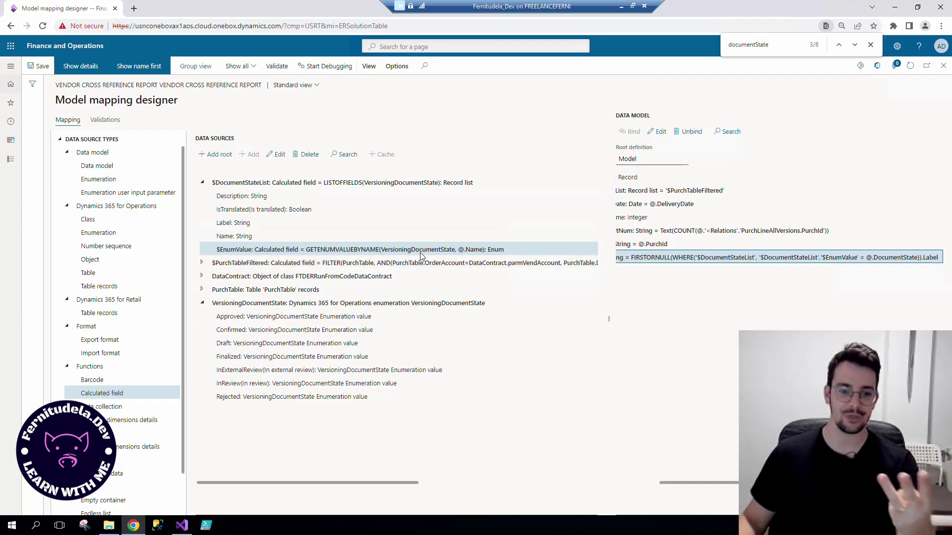
{"action": "left_click", "coordinate": [262, 303]}
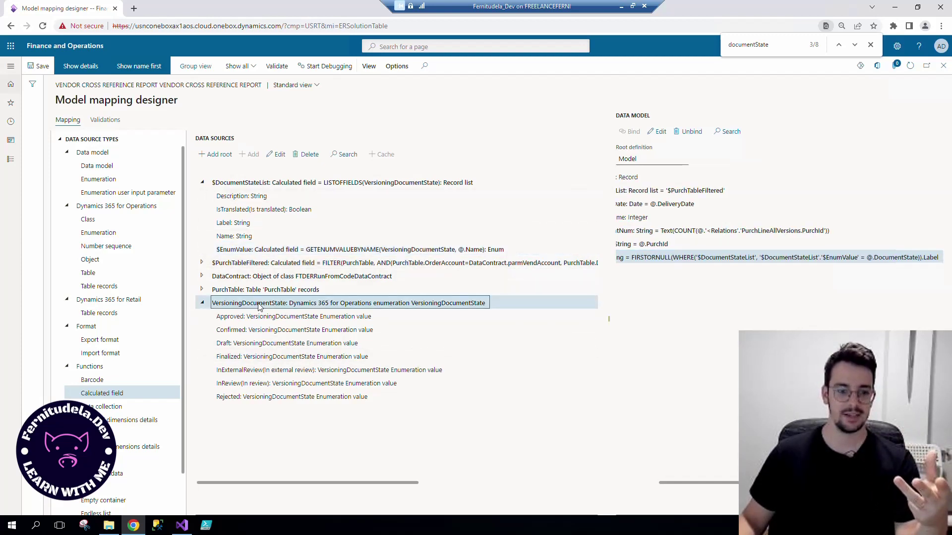
{"action": "left_click", "coordinate": [251, 183]}
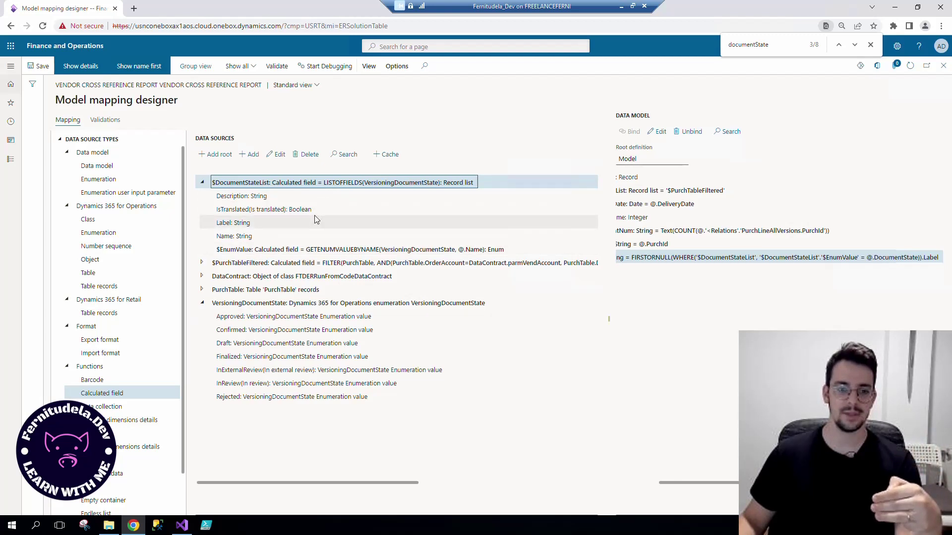
{"action": "left_click", "coordinate": [273, 250]}
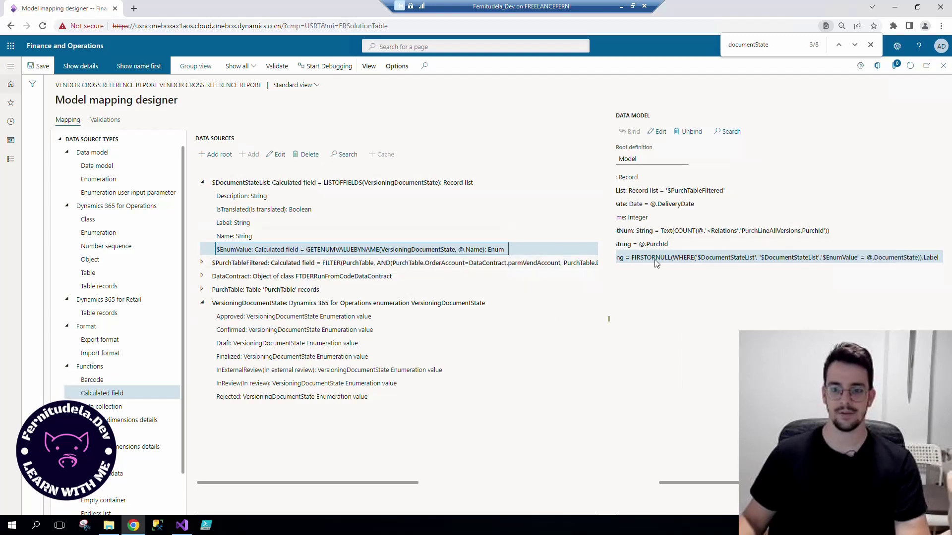
{"action": "left_click_drag", "start_coordinate": [712, 487], "coordinate": [626, 483]}
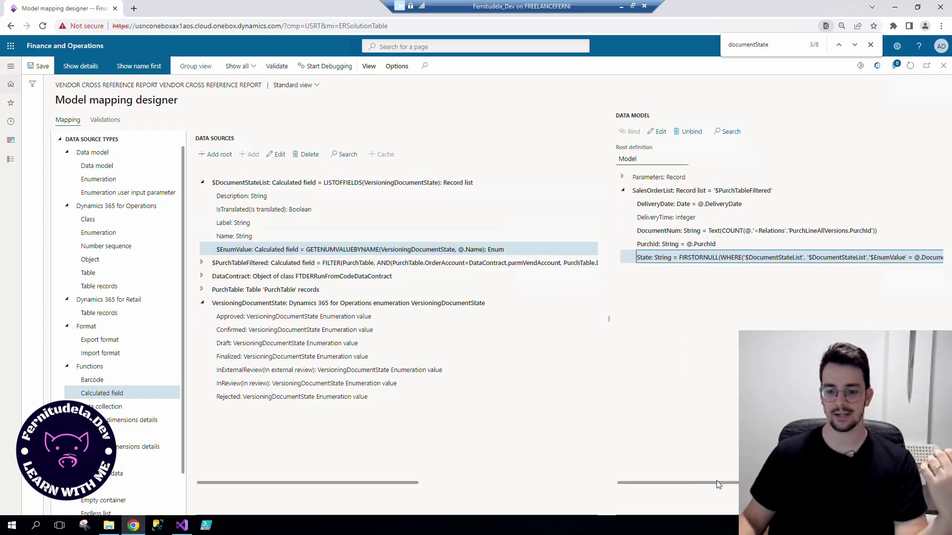
{"action": "left_click_drag", "start_coordinate": [717, 484], "coordinate": [759, 483]}
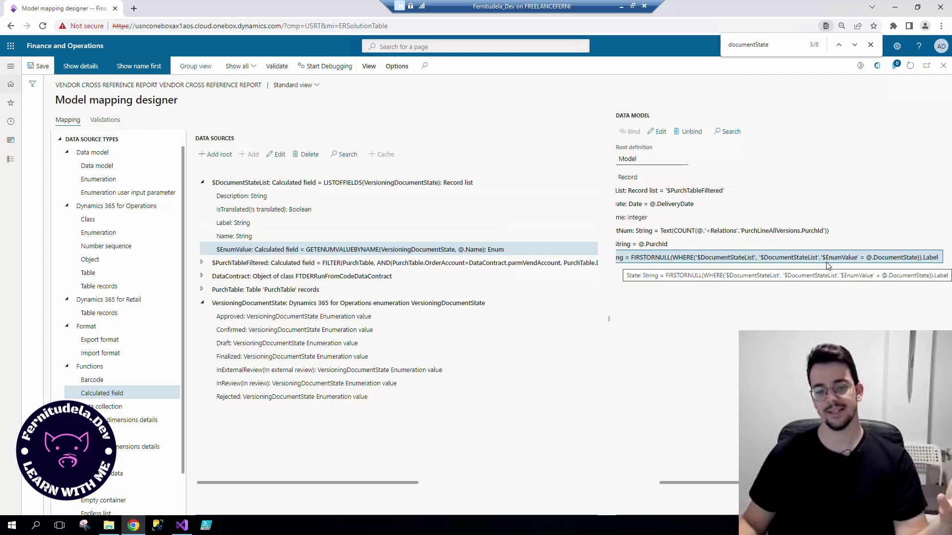
{"action": "left_click", "coordinate": [32, 66]}
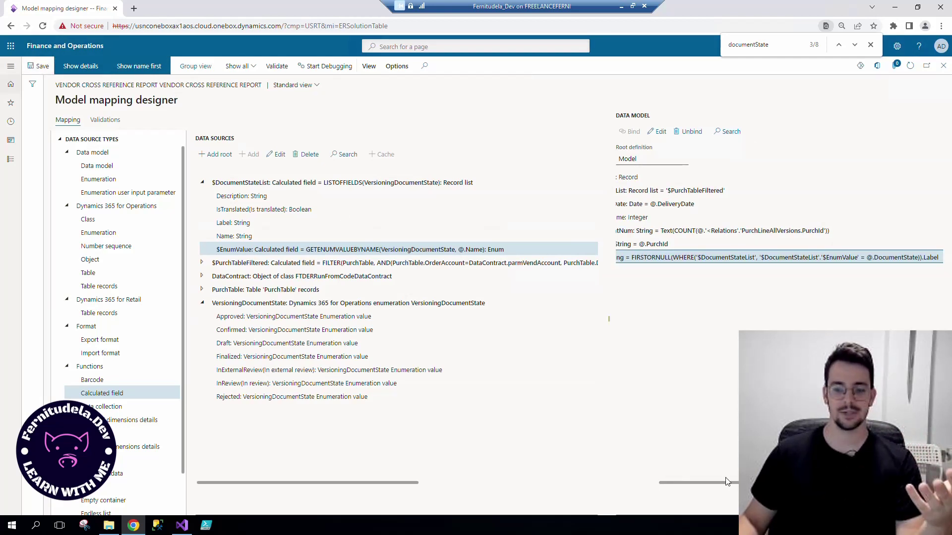
{"action": "left_click_drag", "start_coordinate": [726, 481], "coordinate": [637, 477]}
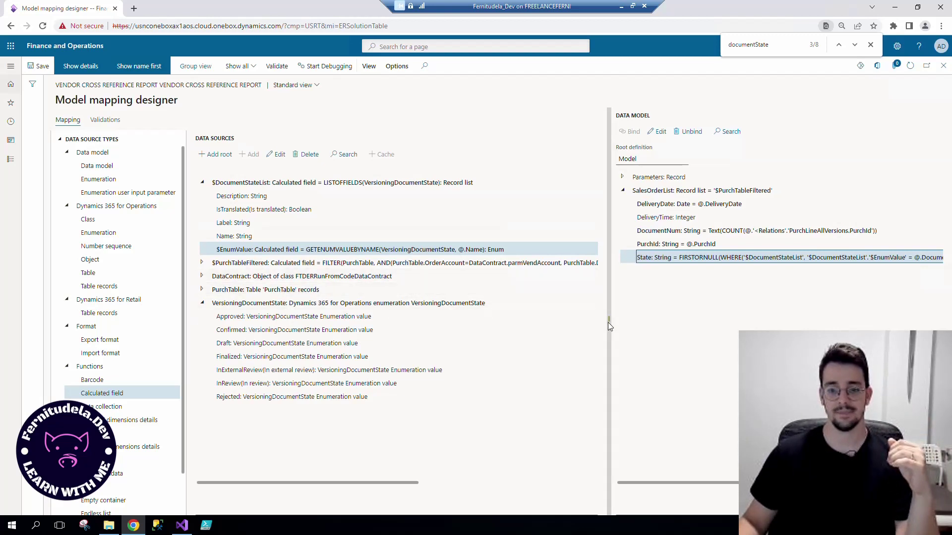
{"action": "left_click_drag", "start_coordinate": [609, 323], "coordinate": [638, 328]}
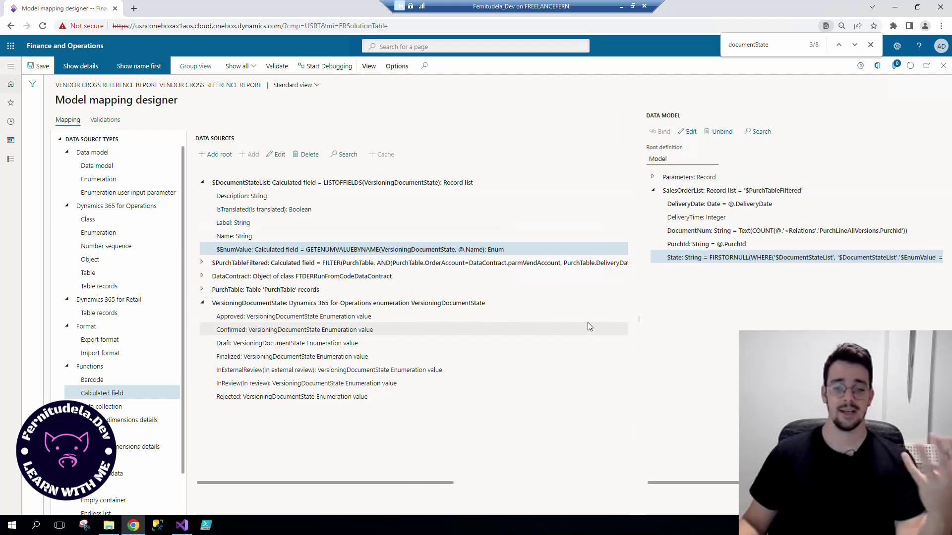